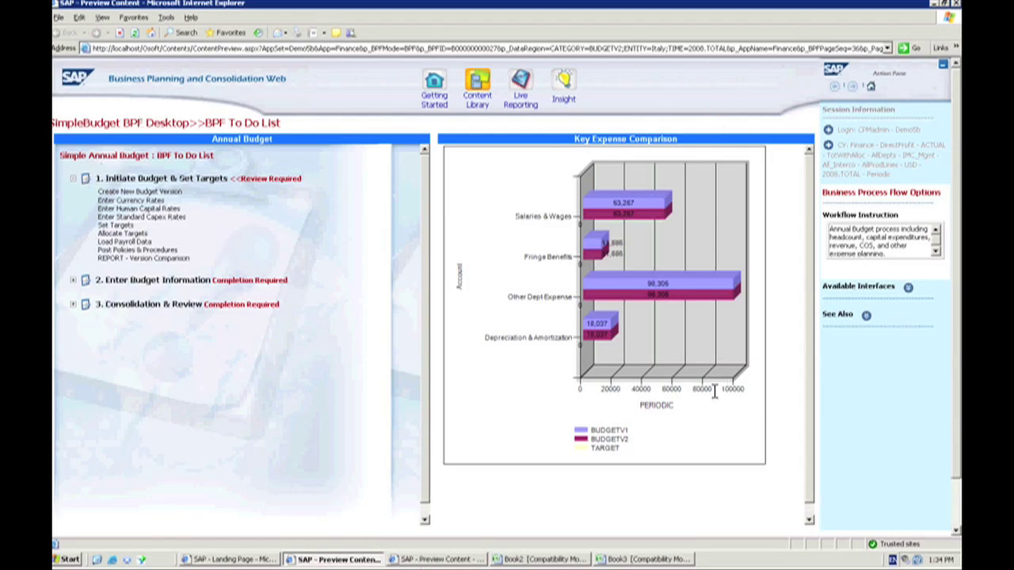
# - Switch to the other budget preview window showing the SimpleBudget BPF To Do List
pyautogui.click(408, 559)
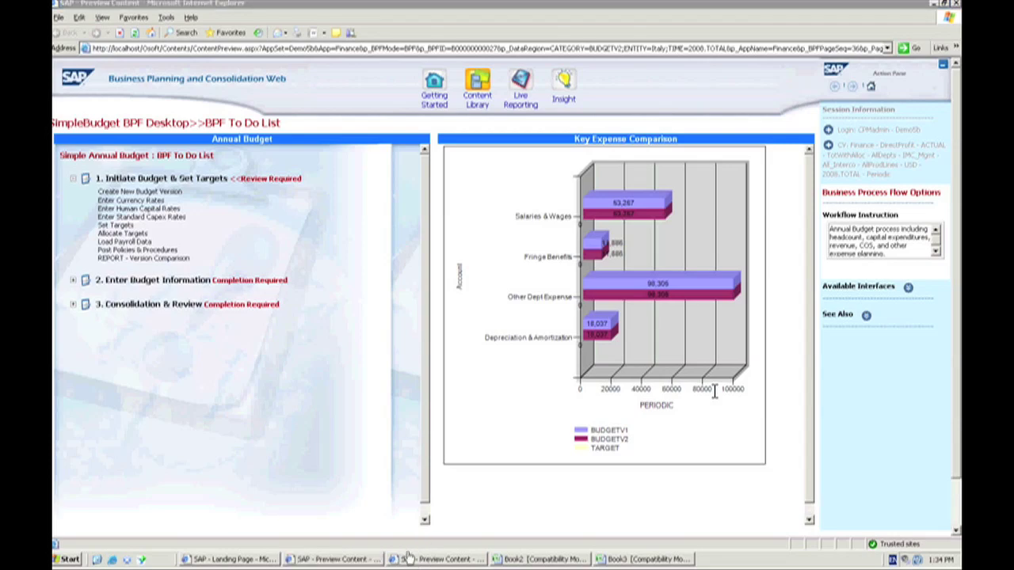
# - Return to the To Do List window, where step 1 shows completed and available for review
pyautogui.click(365, 560)
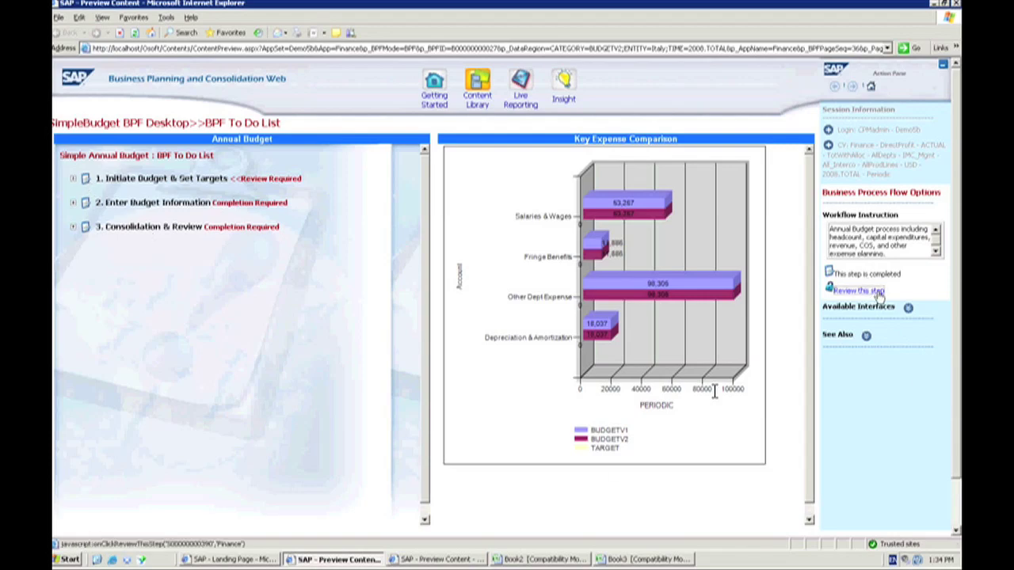
# - Review and accept step 1 'Initiate Budget & Set Targets' so it reads Reviewed
pyautogui.click(878, 291)
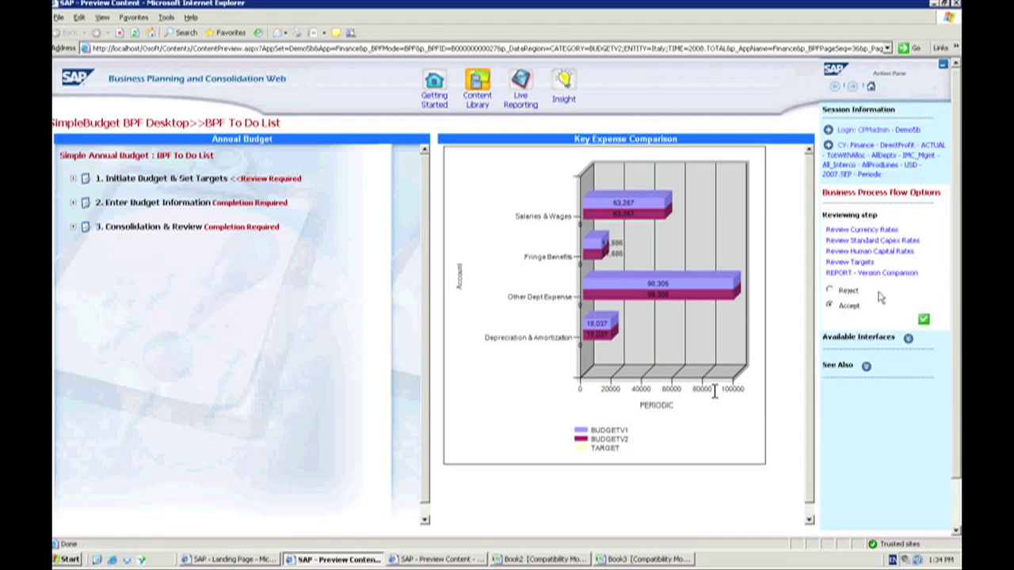
pyautogui.click(923, 320)
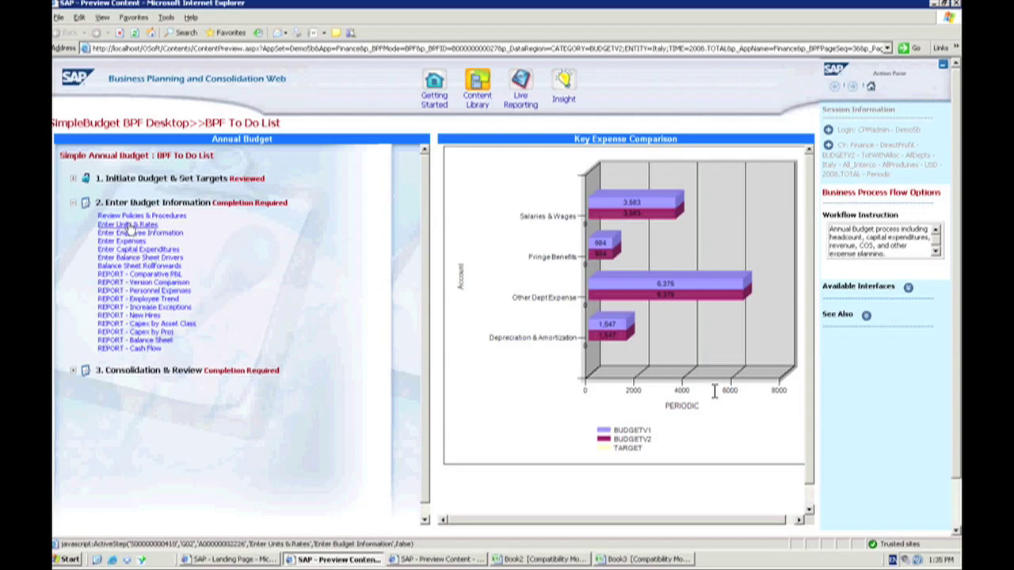
# - Open Enter Units & Rates for Italy and expand the current view to list Entity members
pyautogui.click(131, 229)
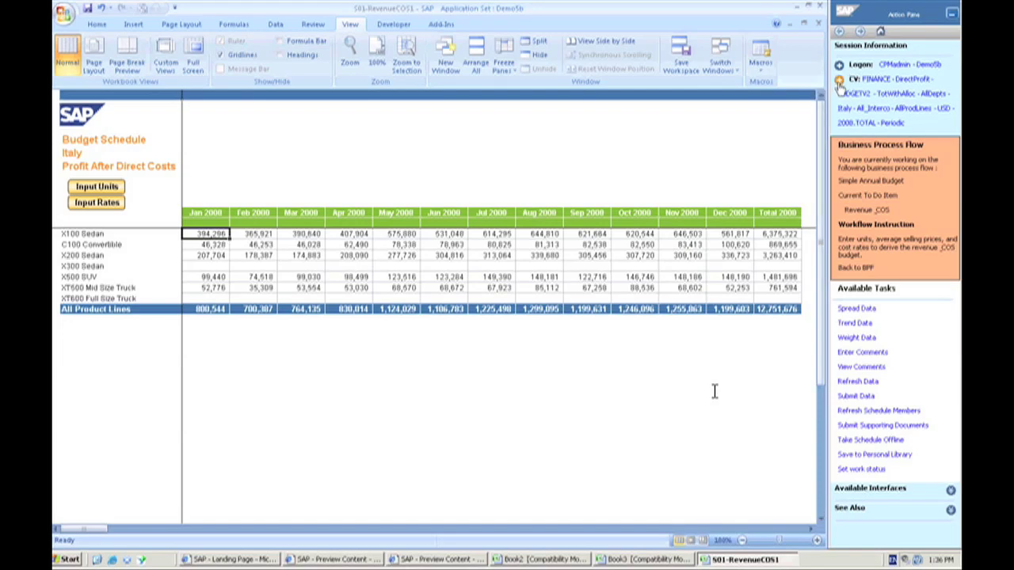
pyautogui.click(839, 80)
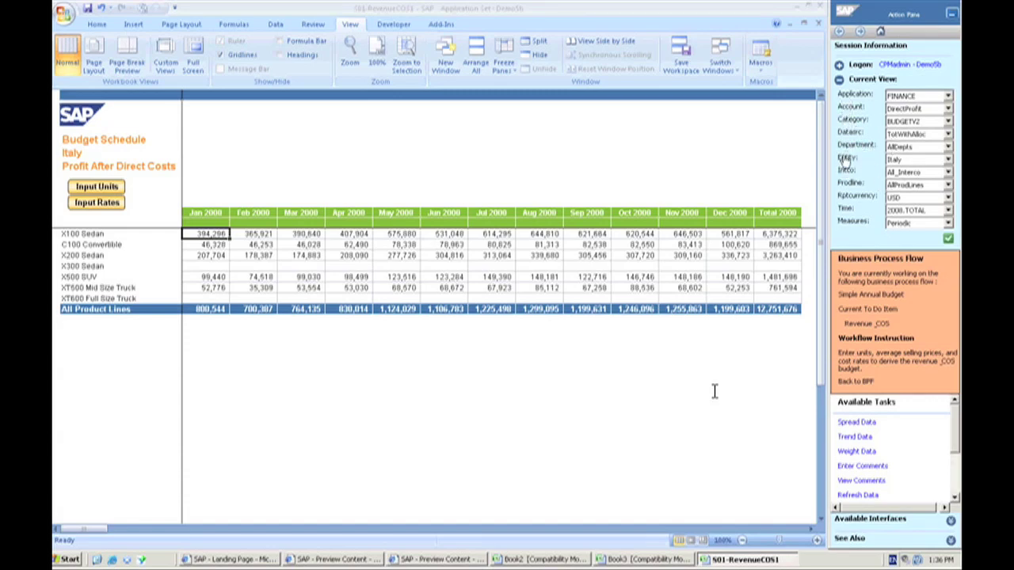
pyautogui.click(845, 159)
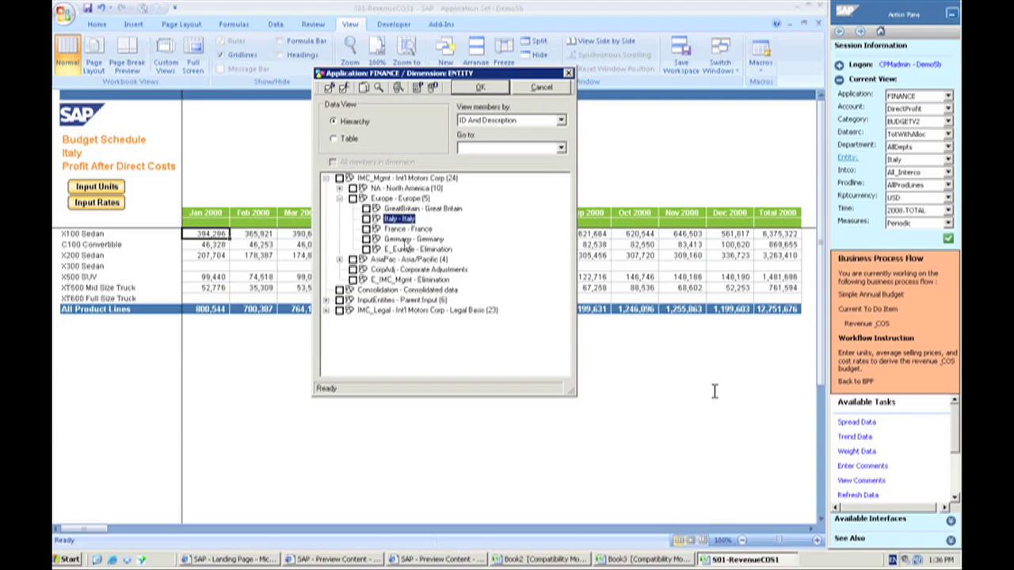
pyautogui.click(535, 92)
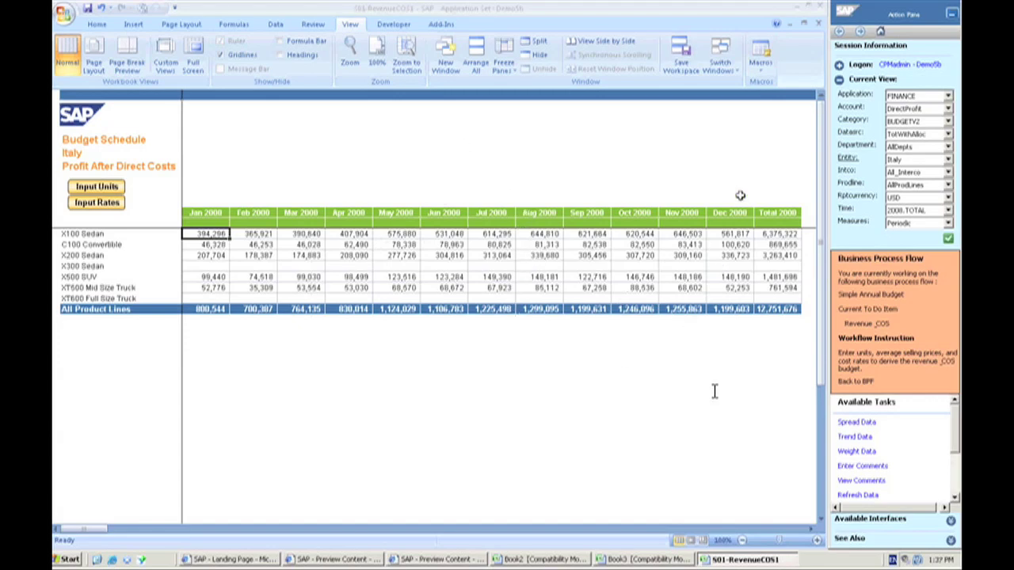
# - Collapse Current View in the Action Pane to its one-line CV summary
pyautogui.click(838, 80)
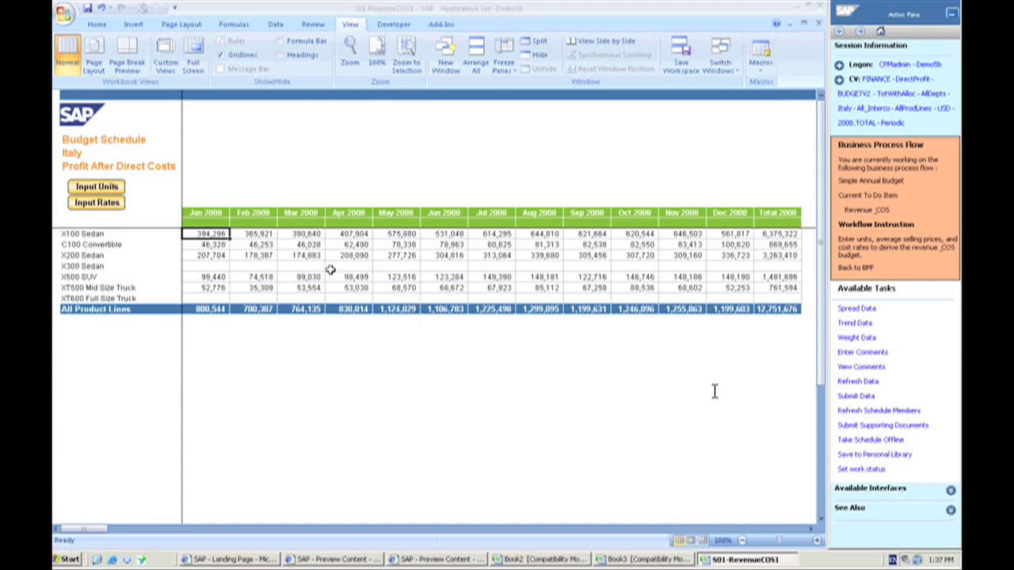
# - On the Sales Units input schedule, start a data spread from the Jan 2008 X300 Sedan cell
pyautogui.click(97, 187)
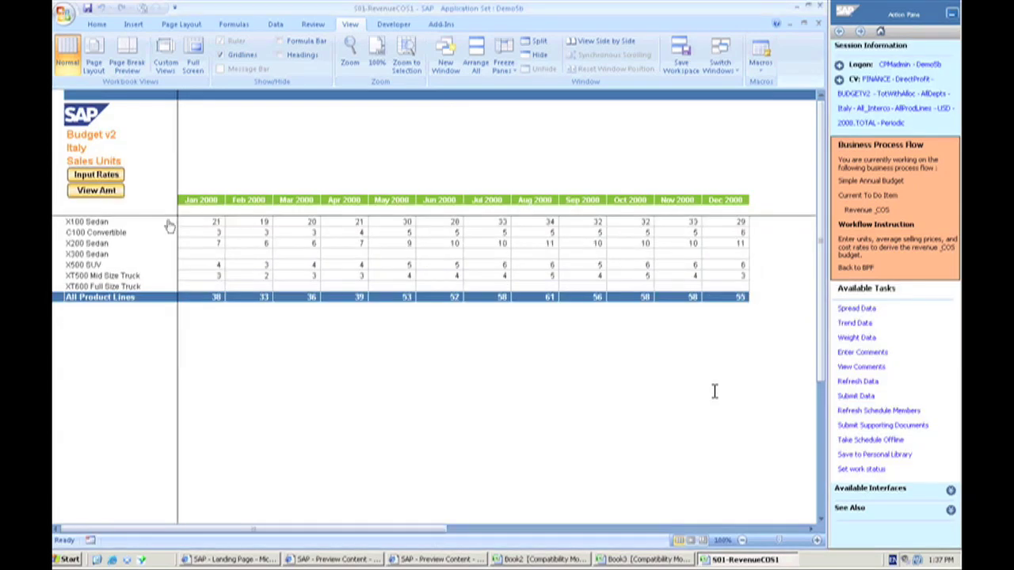
pyautogui.click(207, 253)
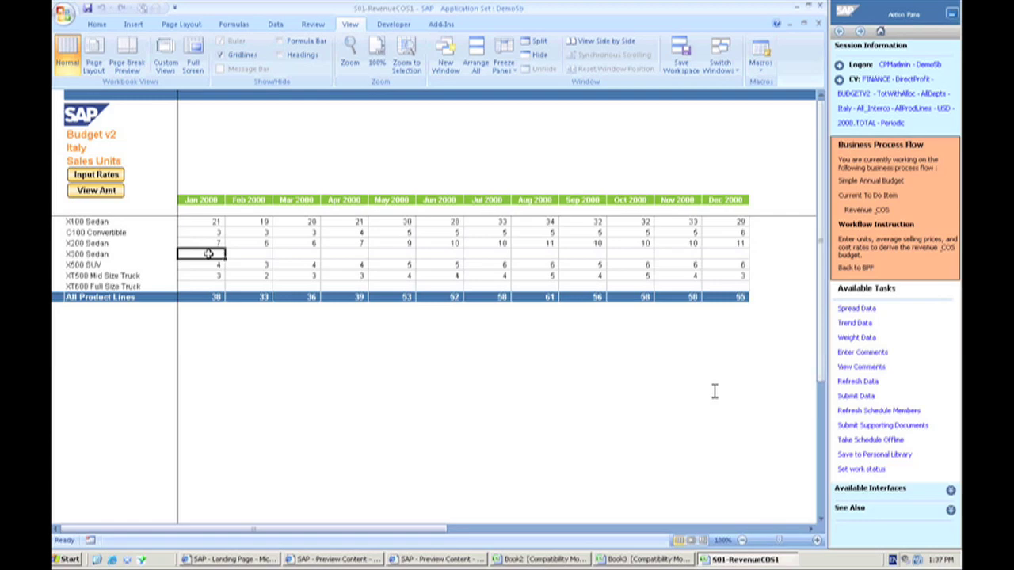
pyautogui.click(848, 310)
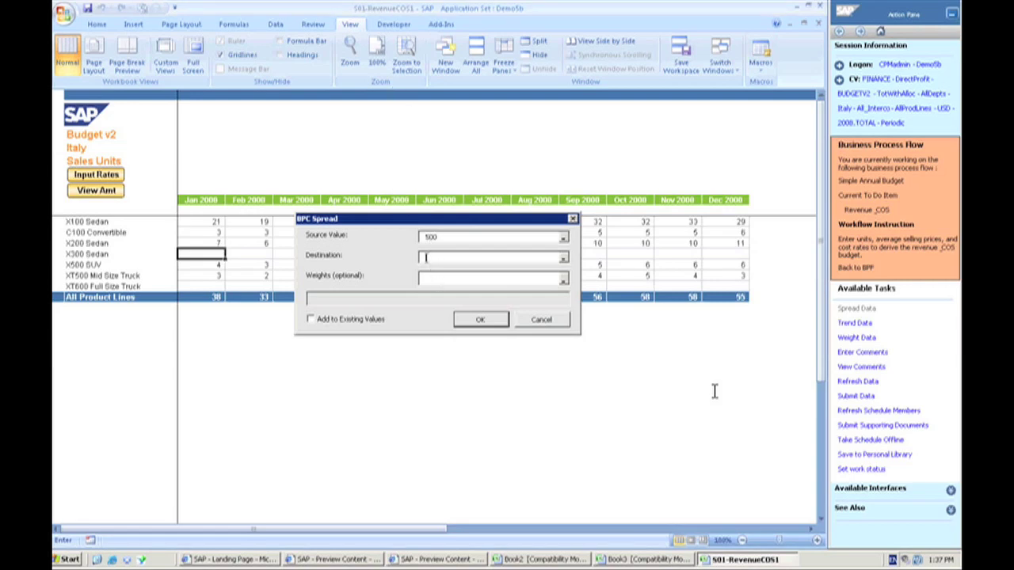
pyautogui.moveTo(398, 221); pyautogui.dragTo(361, 340)
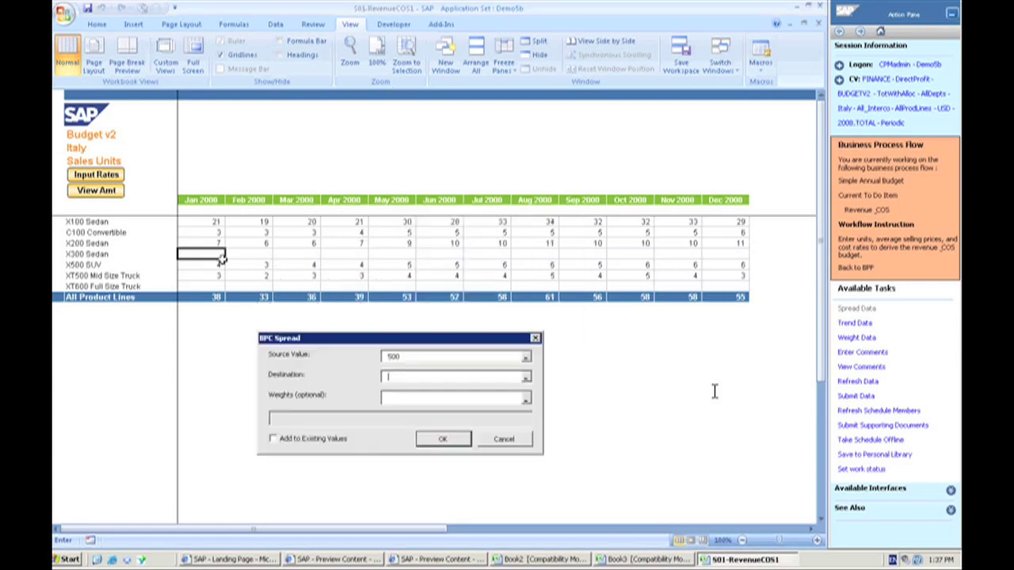
# - Spread 500 units over the X300 Sedan's Jan–Dec 2008 row, weighted by the X100 Sedan row
pyautogui.moveTo(217, 254); pyautogui.dragTo(736, 259)
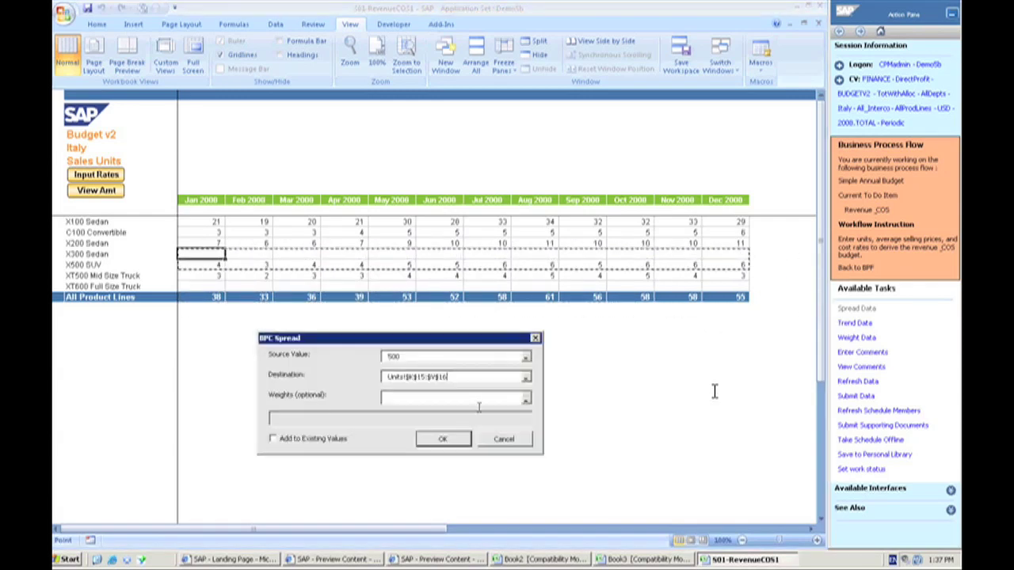
pyautogui.click(448, 396)
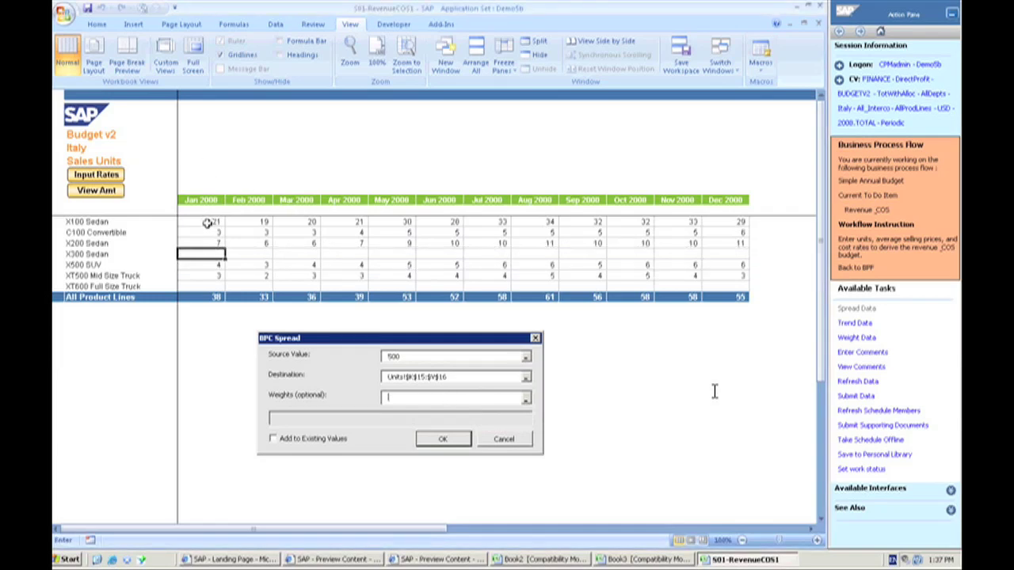
pyautogui.moveTo(207, 224); pyautogui.dragTo(723, 225)
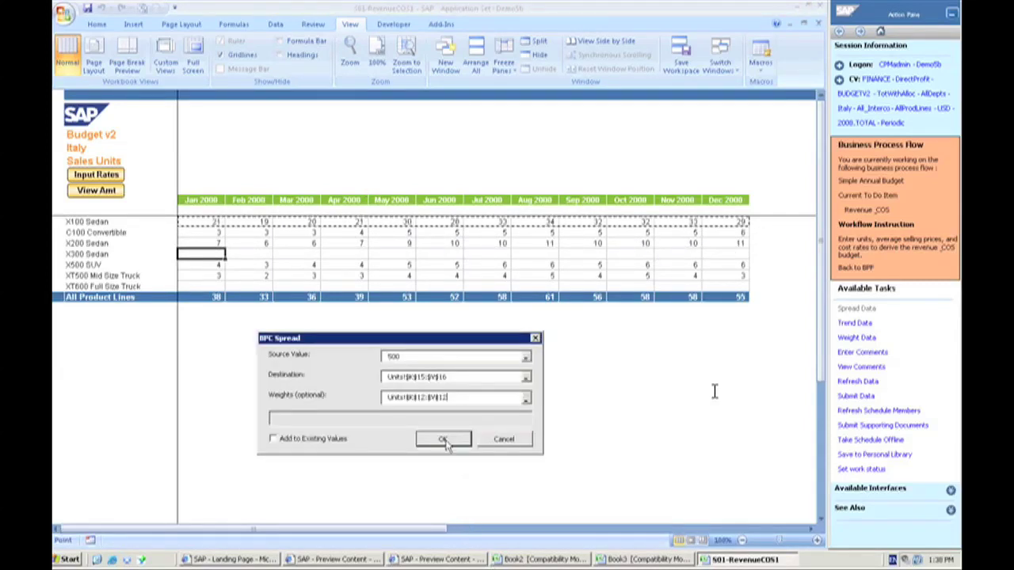
pyautogui.click(445, 441)
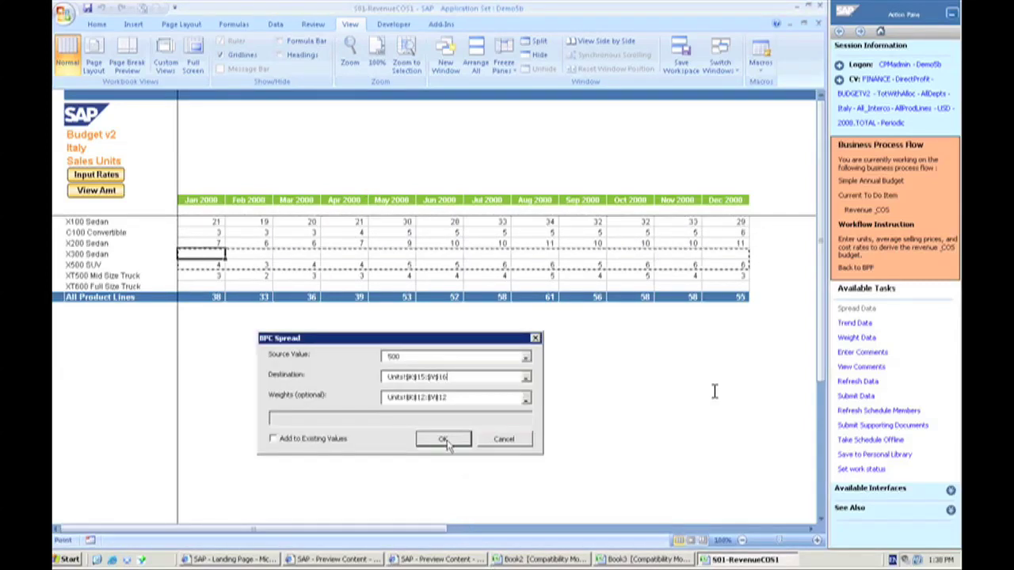
pyautogui.click(446, 396)
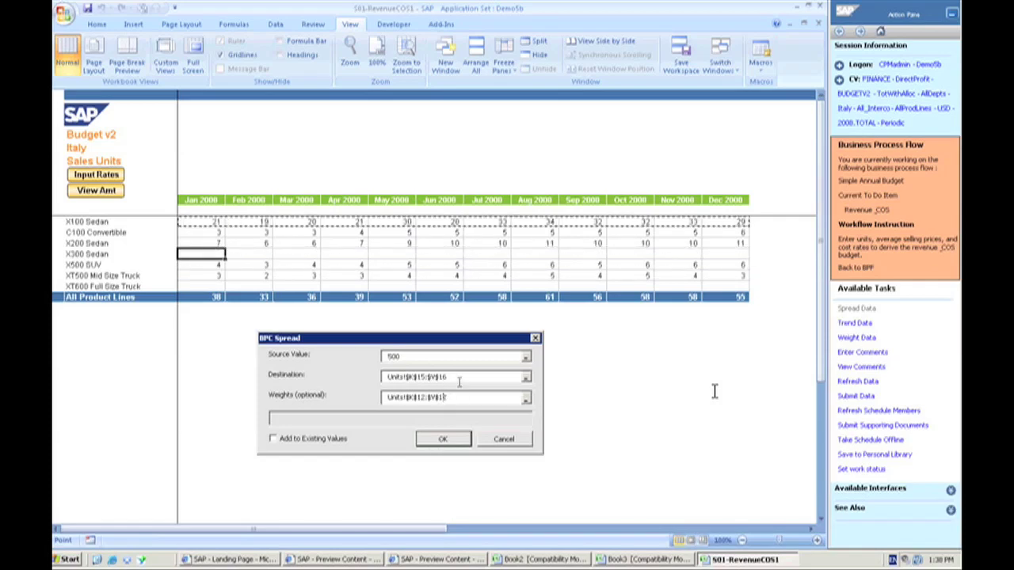
pyautogui.click(441, 377)
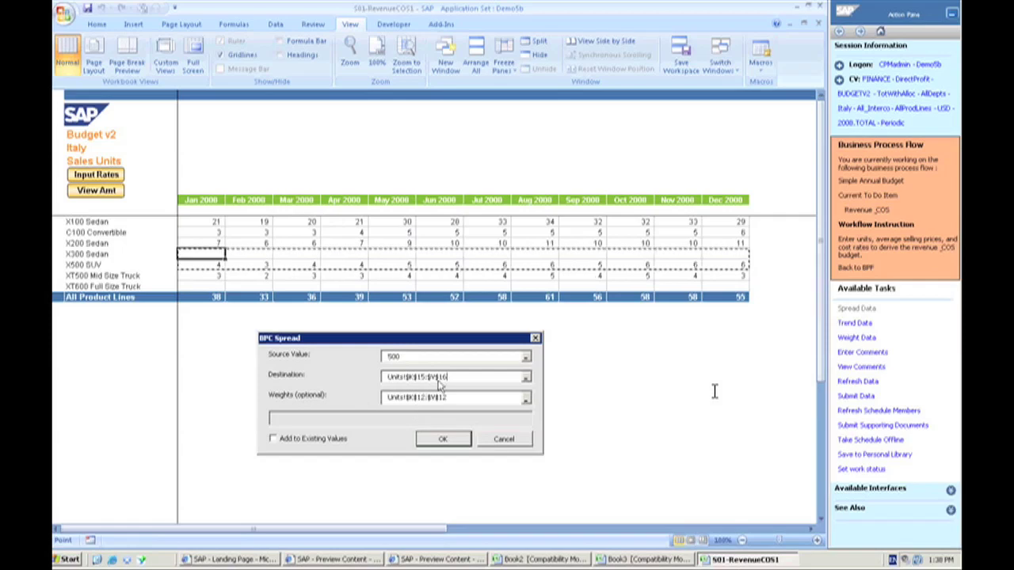
pyautogui.click(439, 375)
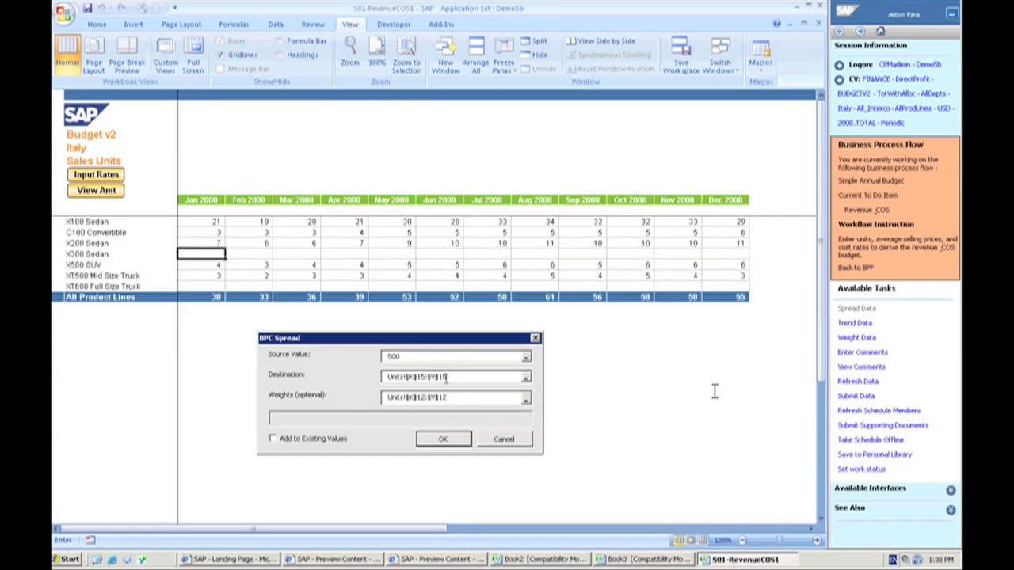
pyautogui.press('Return')
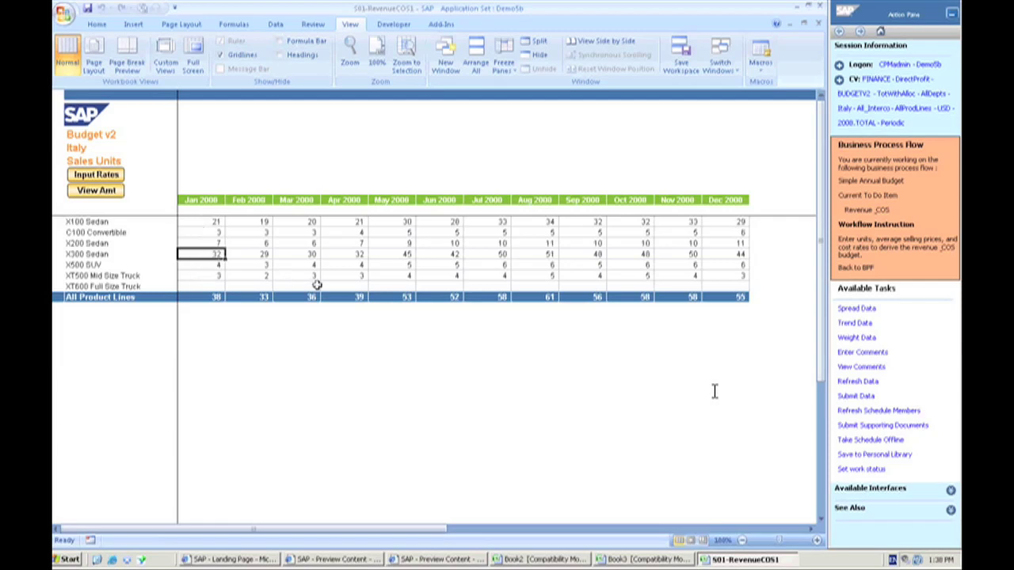
pyautogui.moveTo(317, 285); pyautogui.dragTo(728, 251)
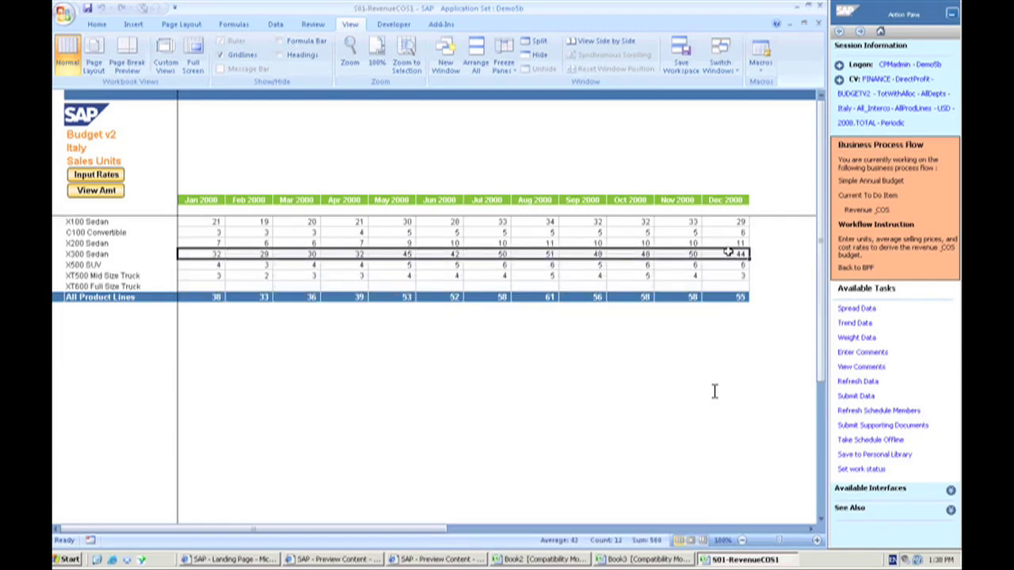
# - On Input Rates, copy the X100 Sedan's Jan–Dec 2008 rates block onto the X300 Sedan rows
pyautogui.click(541, 372)
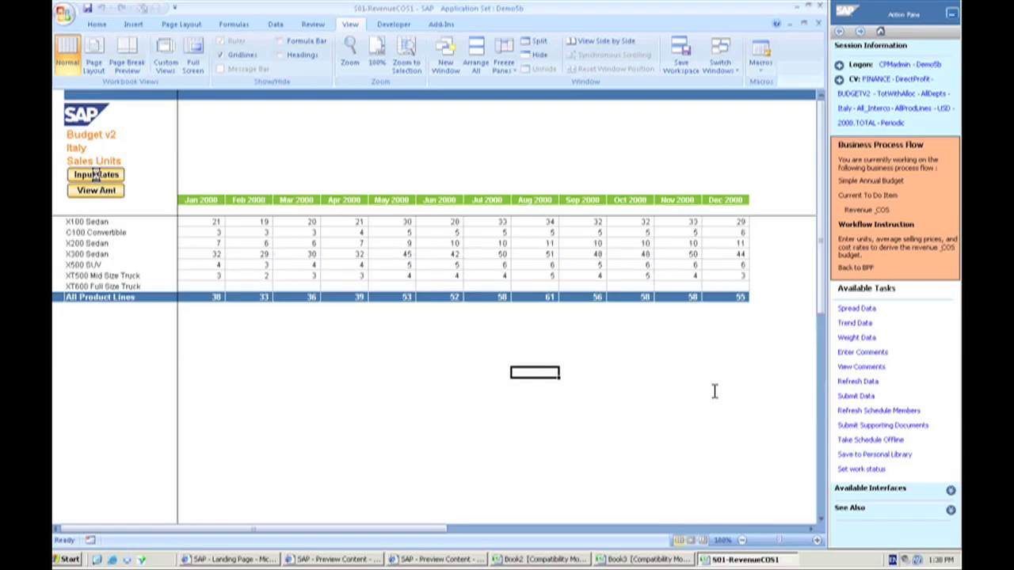
pyautogui.click(96, 174)
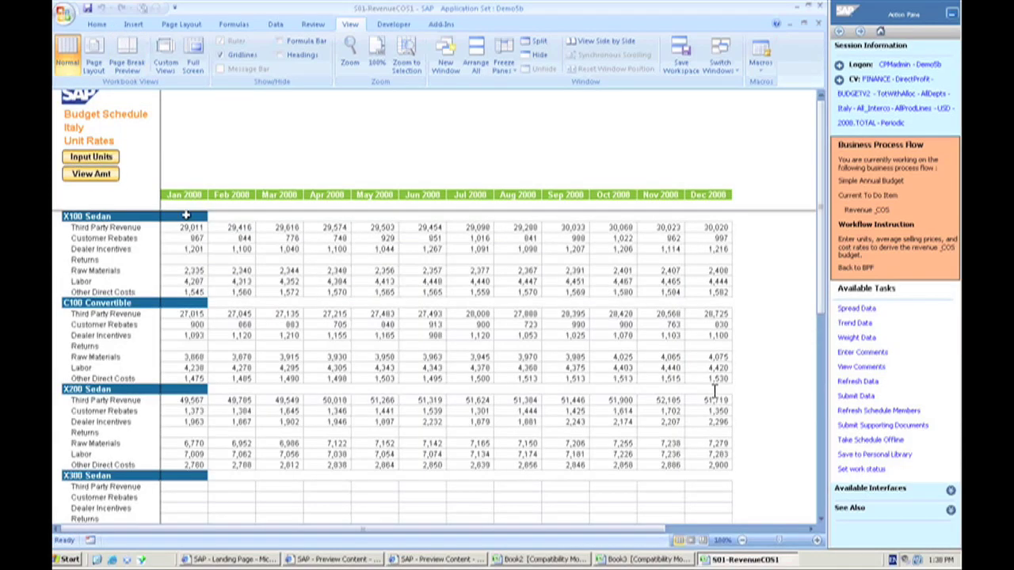
pyautogui.click(185, 227)
pyautogui.moveTo(185, 228); pyautogui.dragTo(715, 290)
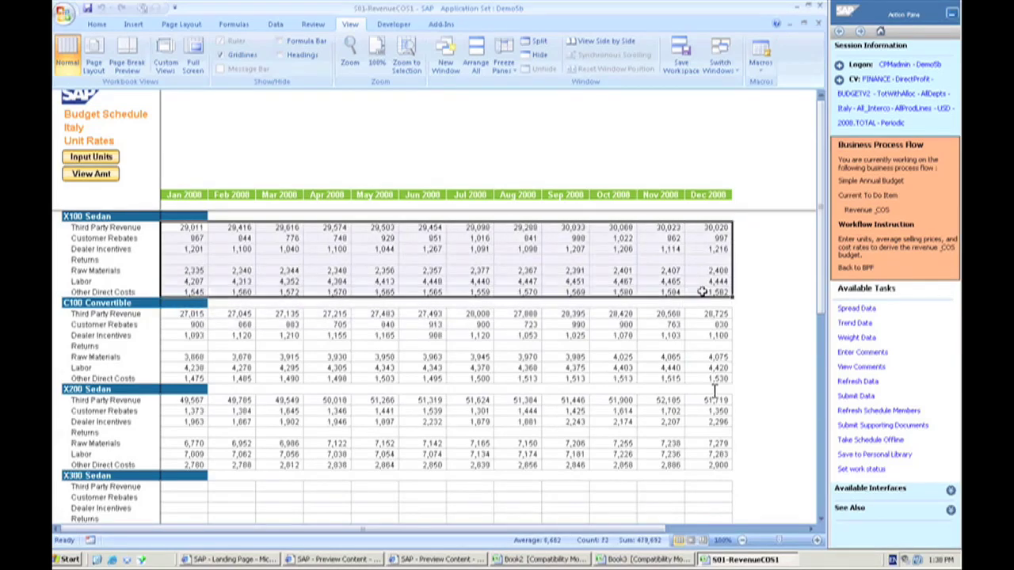
pyautogui.hotkey('ctrl', 'c')
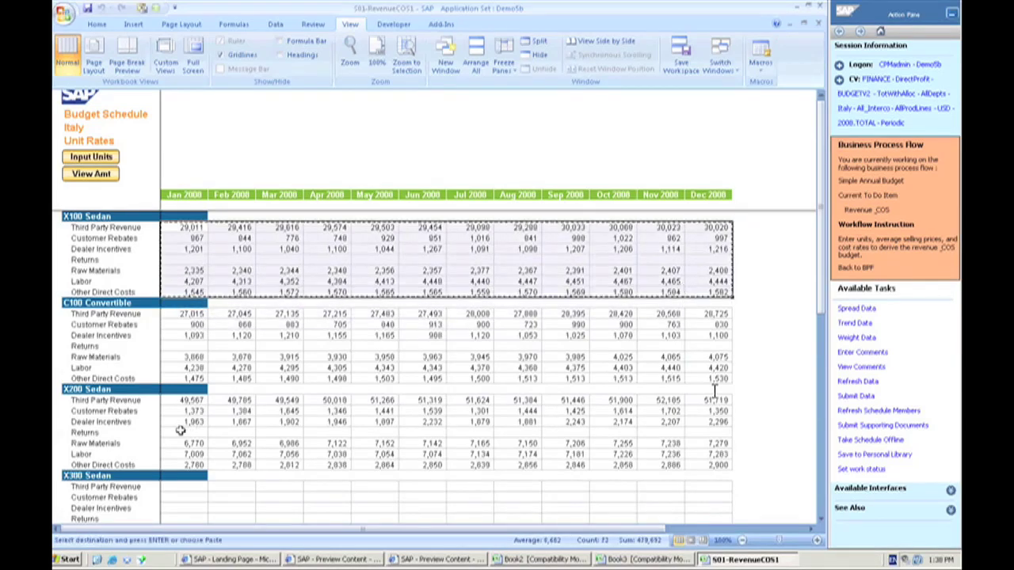
pyautogui.click(190, 485)
pyautogui.rightClick(190, 486)
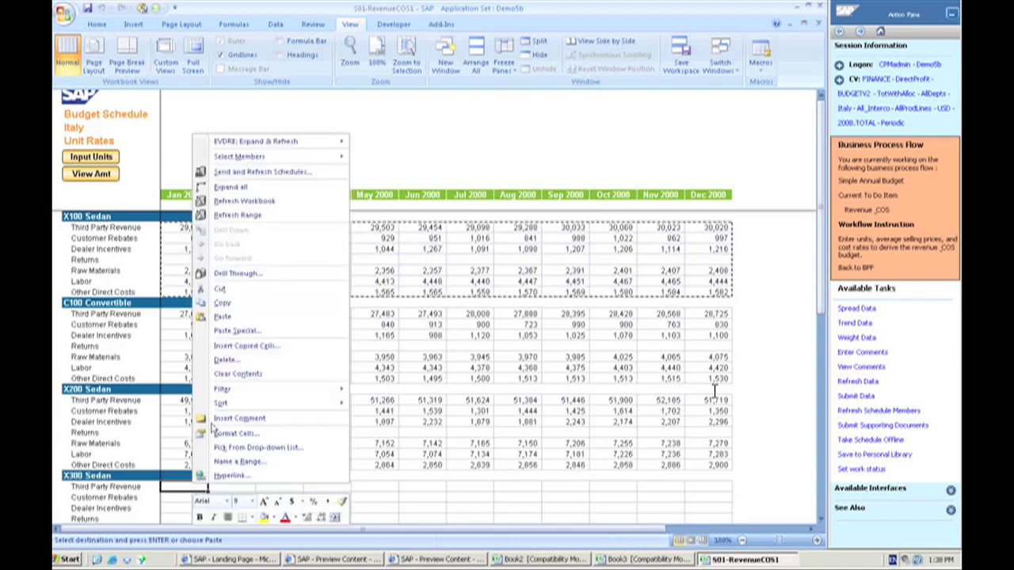
pyautogui.click(227, 318)
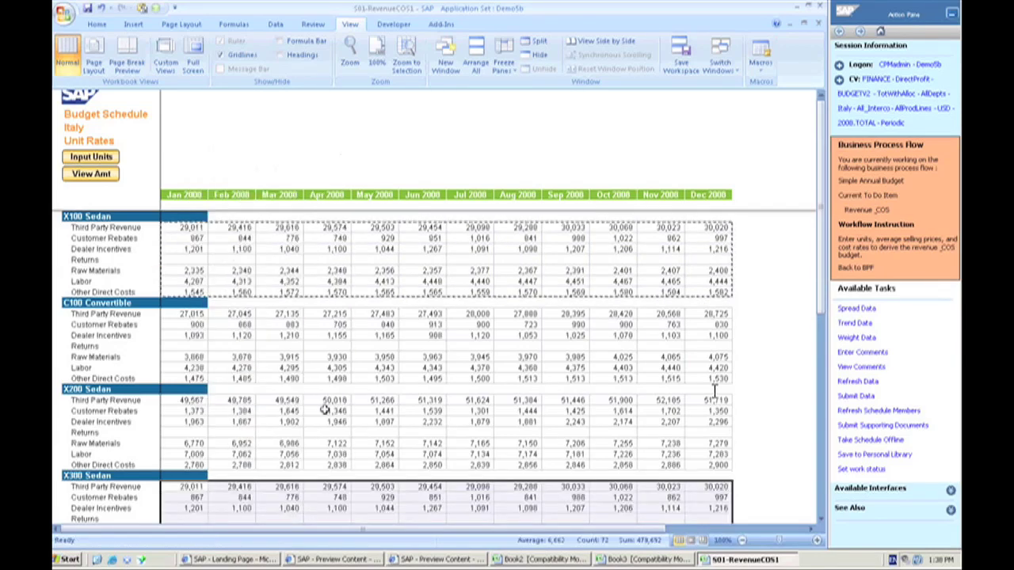
pyautogui.scroll(-3, 323, 410)
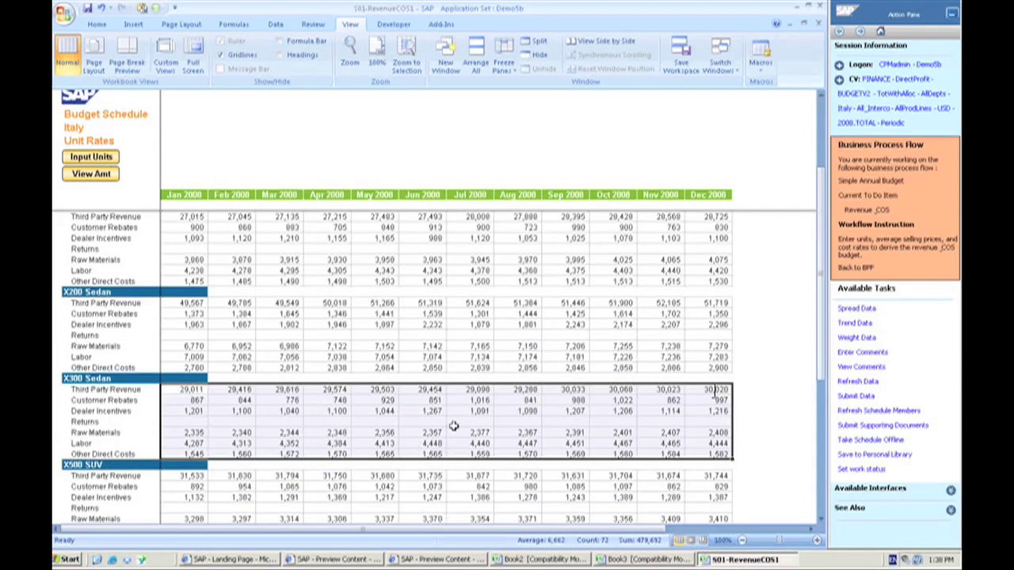
# - Send the 84 entered data records to the server and return to the SAP web To Do List
pyautogui.click(856, 396)
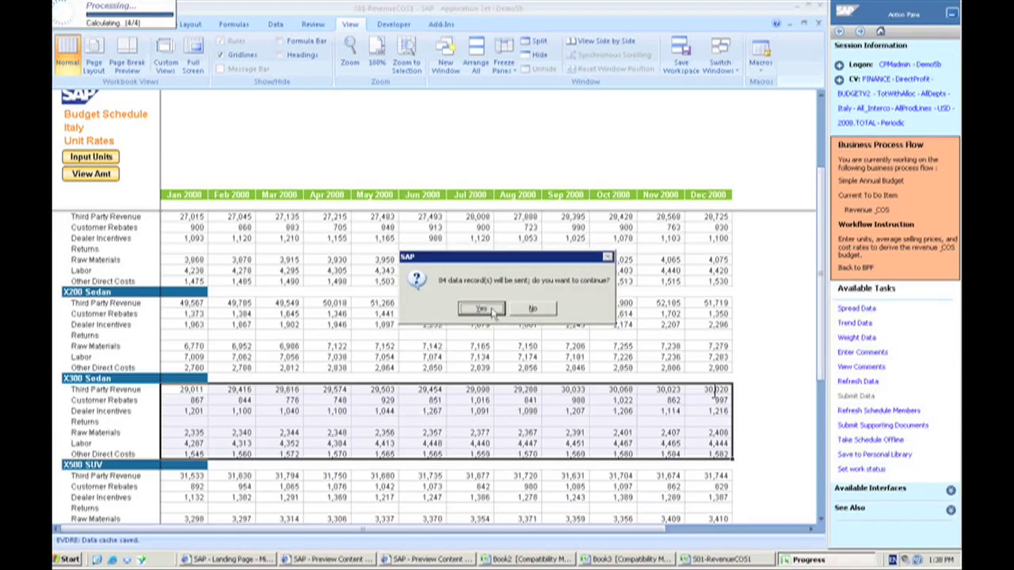
pyautogui.click(493, 309)
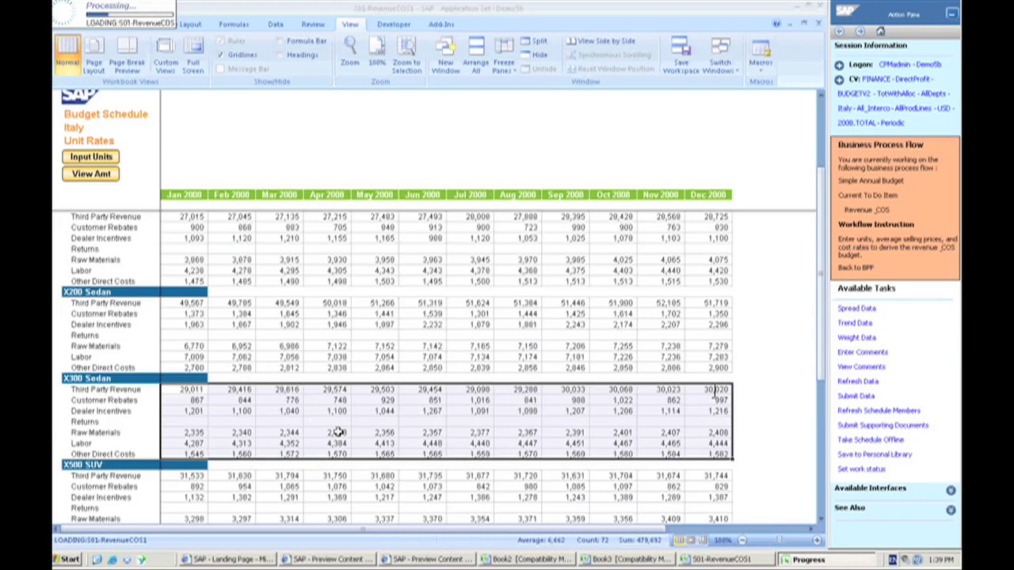
pyautogui.click(349, 559)
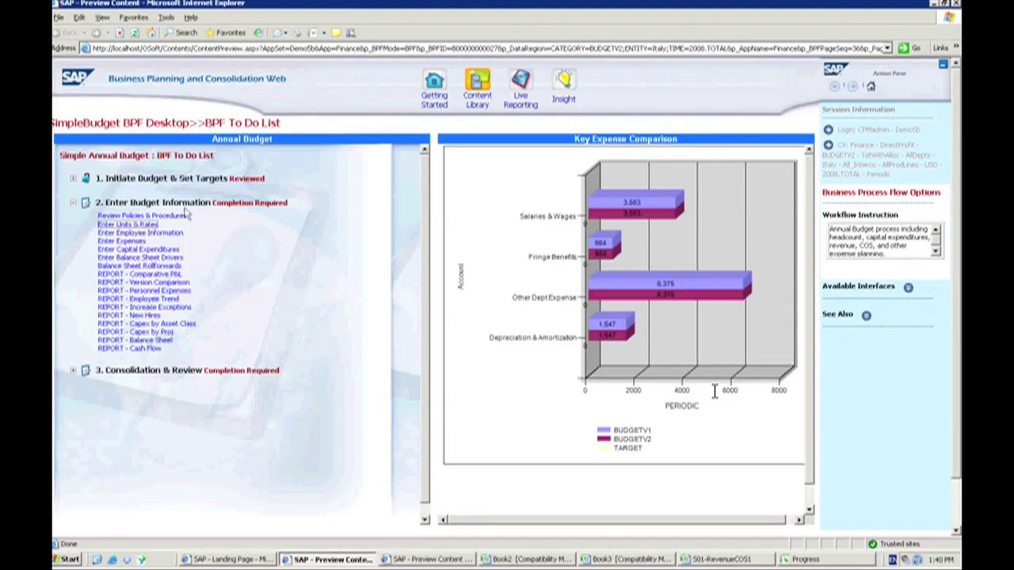
# - Launch Enter Employee Information from the To Do List and close the Refresh schedule results dialog
pyautogui.click(143, 225)
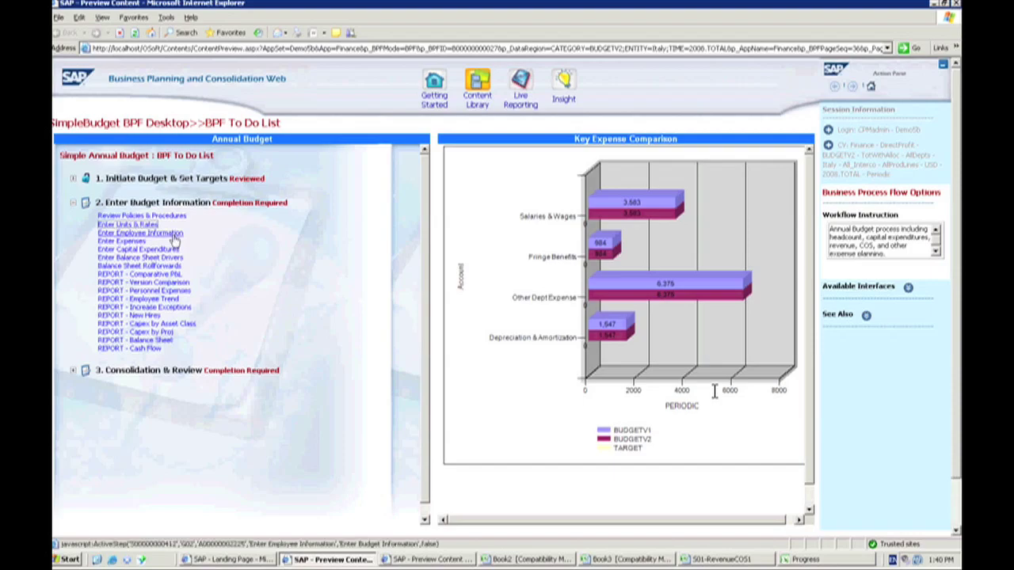
pyautogui.click(176, 234)
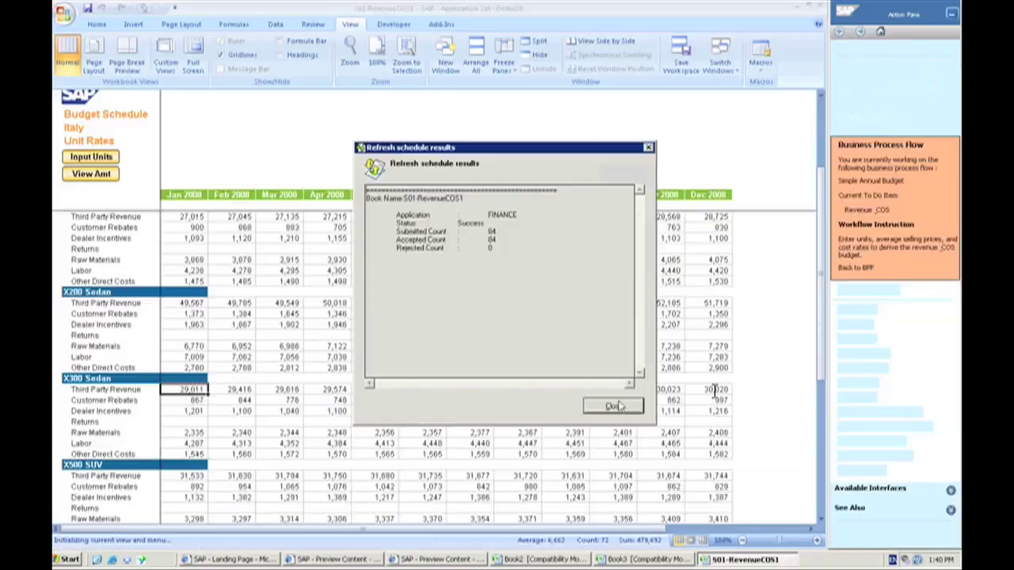
pyautogui.click(617, 405)
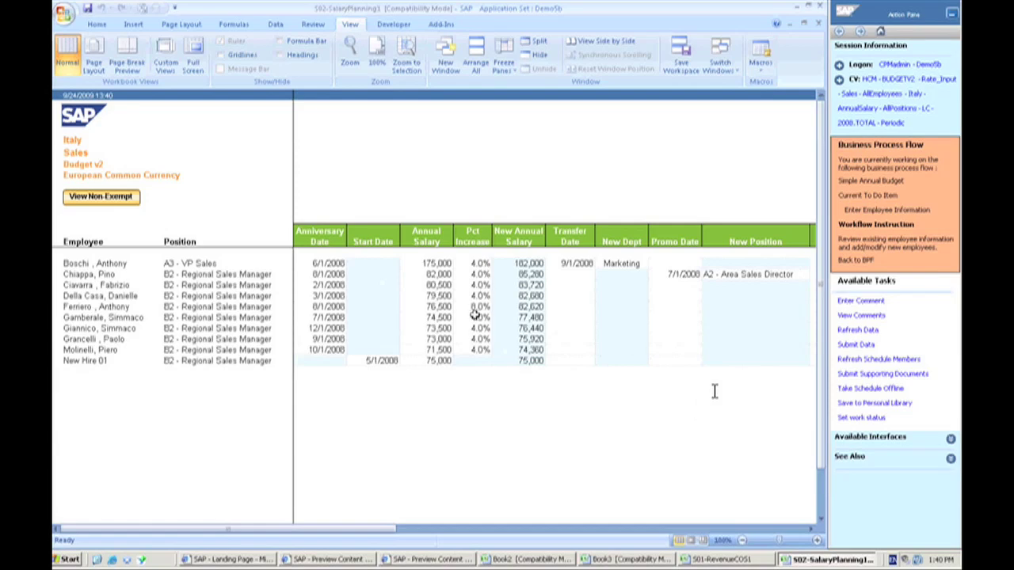
# - Enter an 8% salary increase for the employee earning 80,500
pyautogui.click(469, 286)
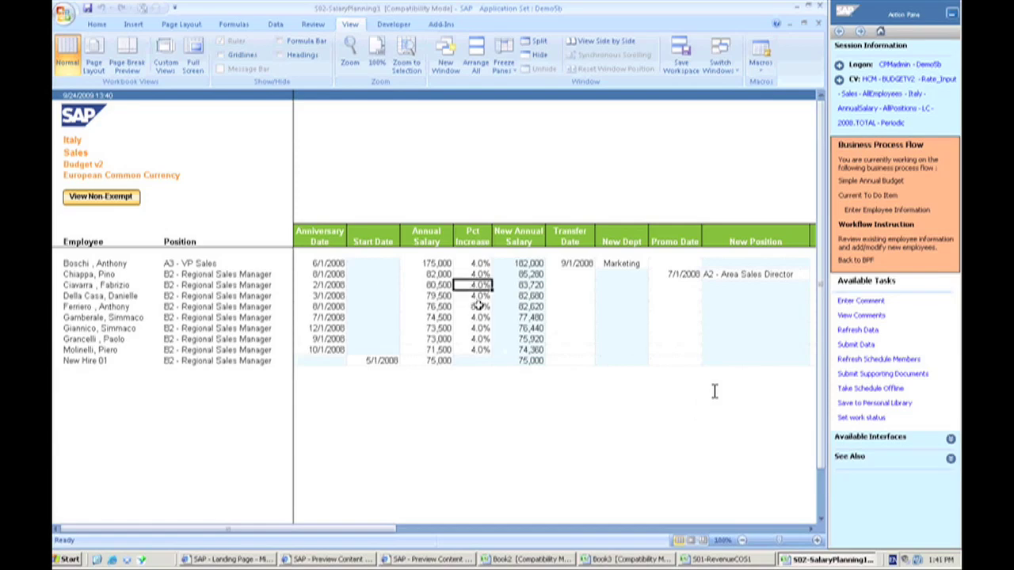
pyautogui.write('8')
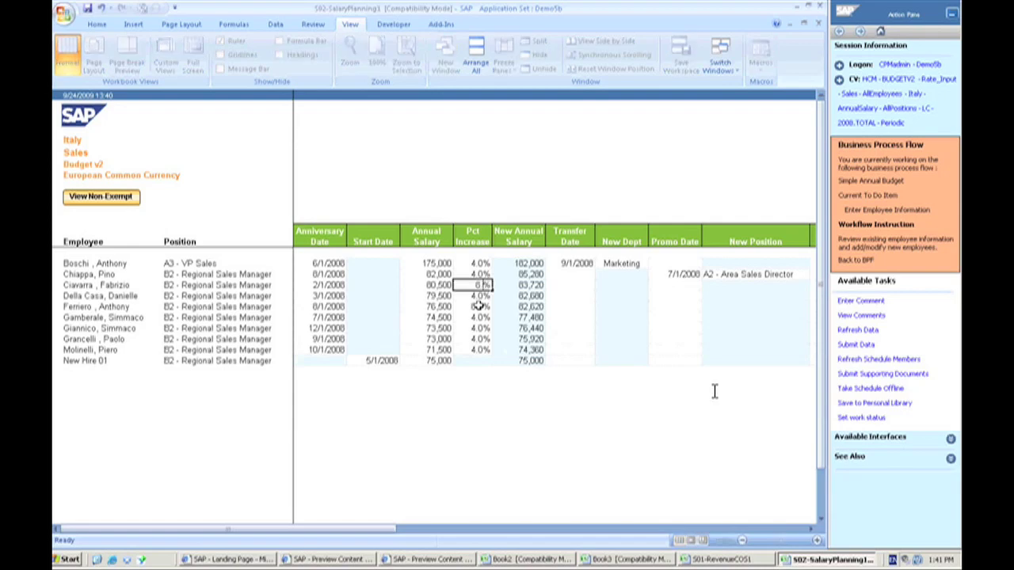
pyautogui.press('Return')
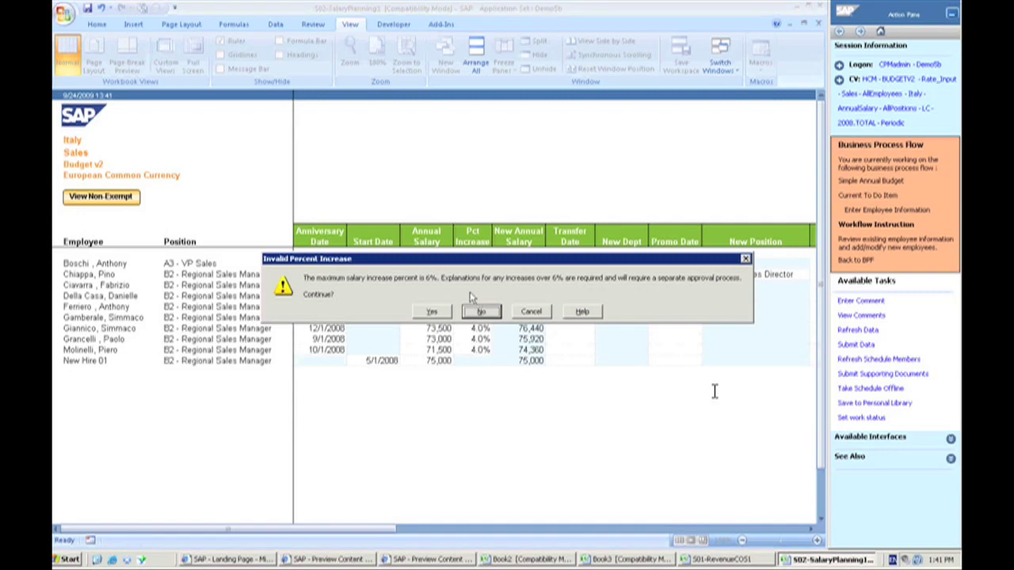
# - Accept the 8% raise over the 6% limit and enter the explanation 'Above and beyond'
pyautogui.click(432, 312)
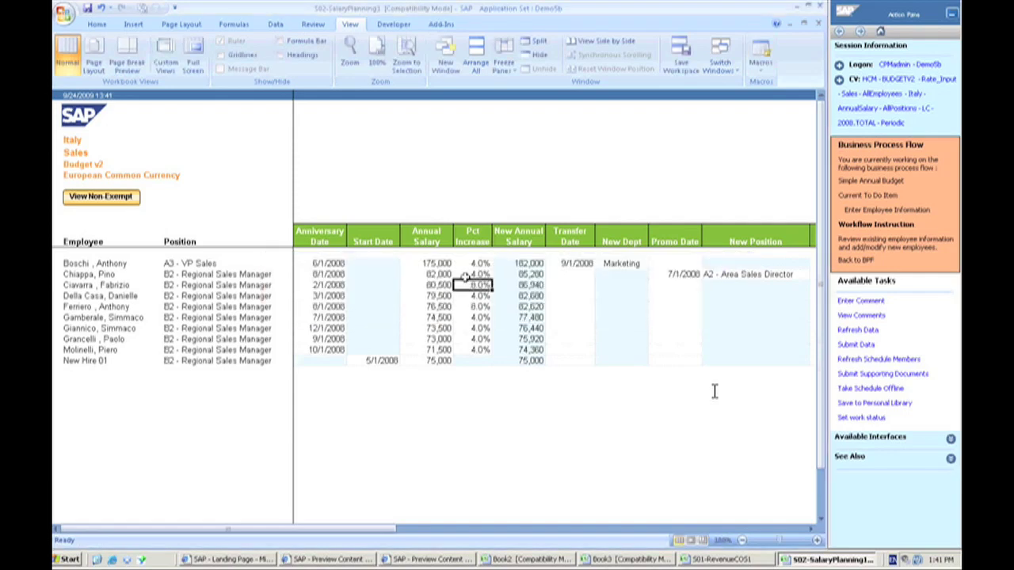
pyautogui.press('Right')
pyautogui.press('Right')
pyautogui.press('Right')
pyautogui.press('Right')
pyautogui.press('Right')
pyautogui.press('Right')
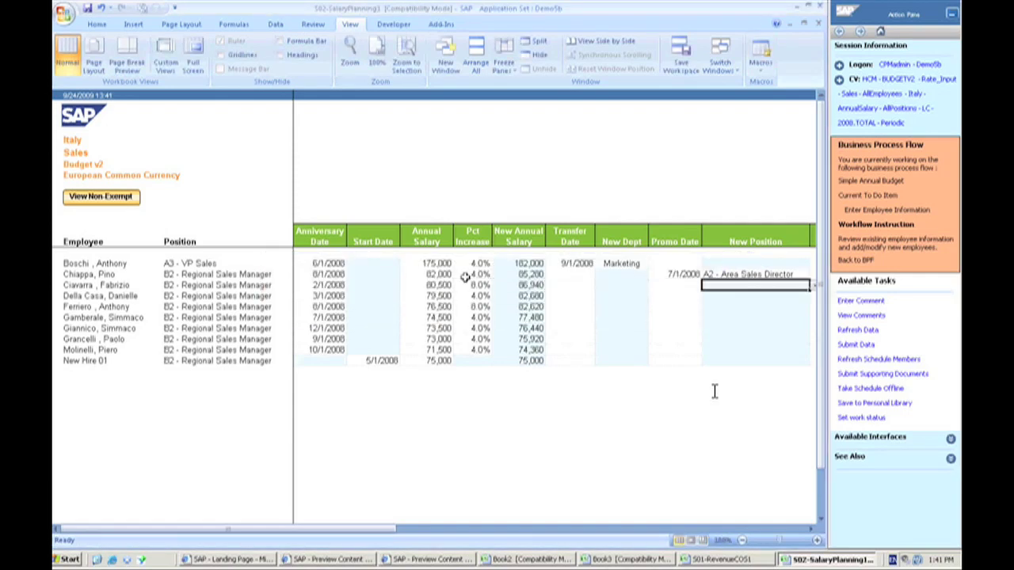
pyautogui.press('Right')
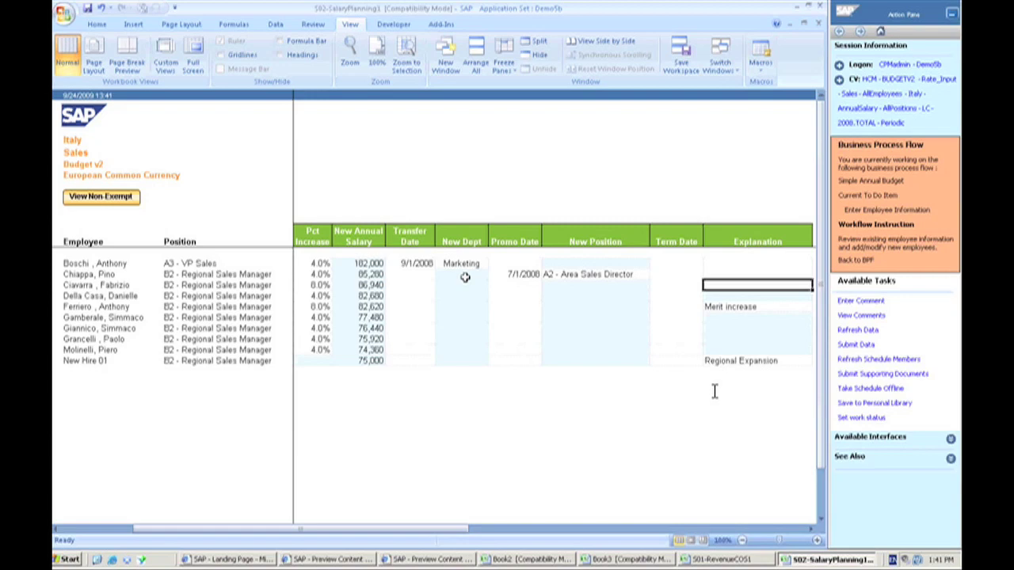
pyautogui.write('Above and beyond')
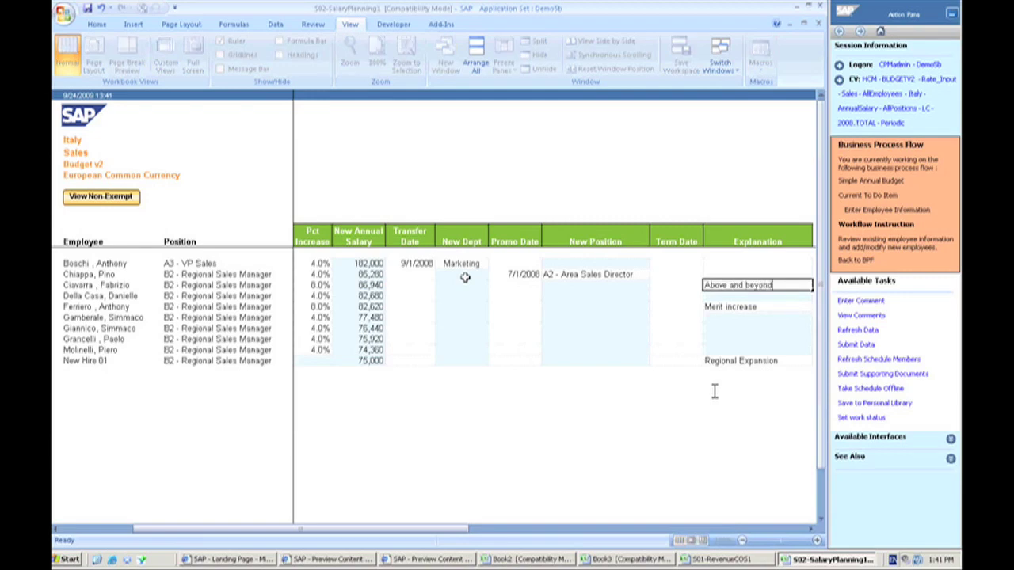
pyautogui.click(677, 288)
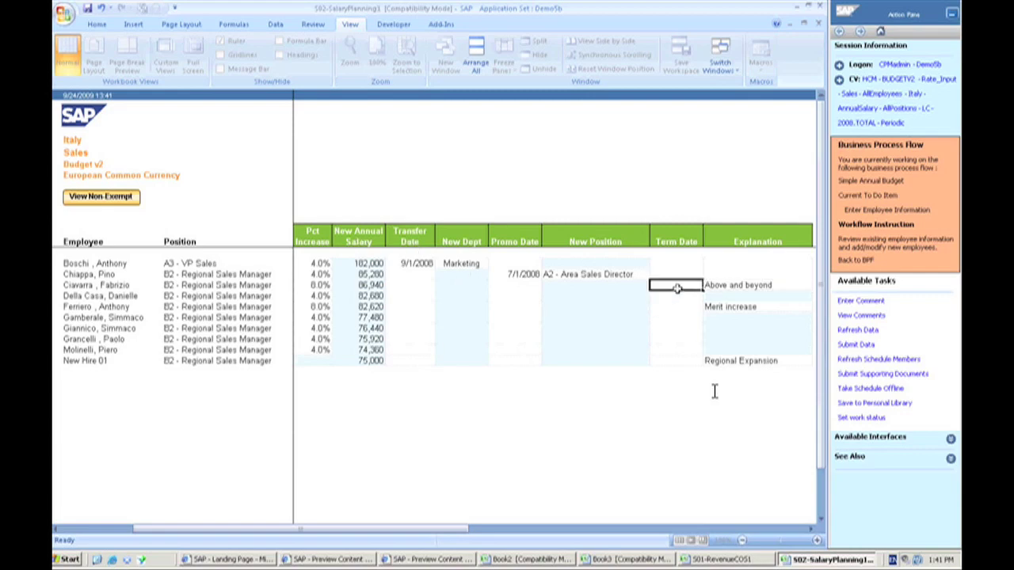
# - Check the 8.0% increase and its explanation, then scroll back left to New Hire 01
pyautogui.click(310, 286)
pyautogui.click(748, 285)
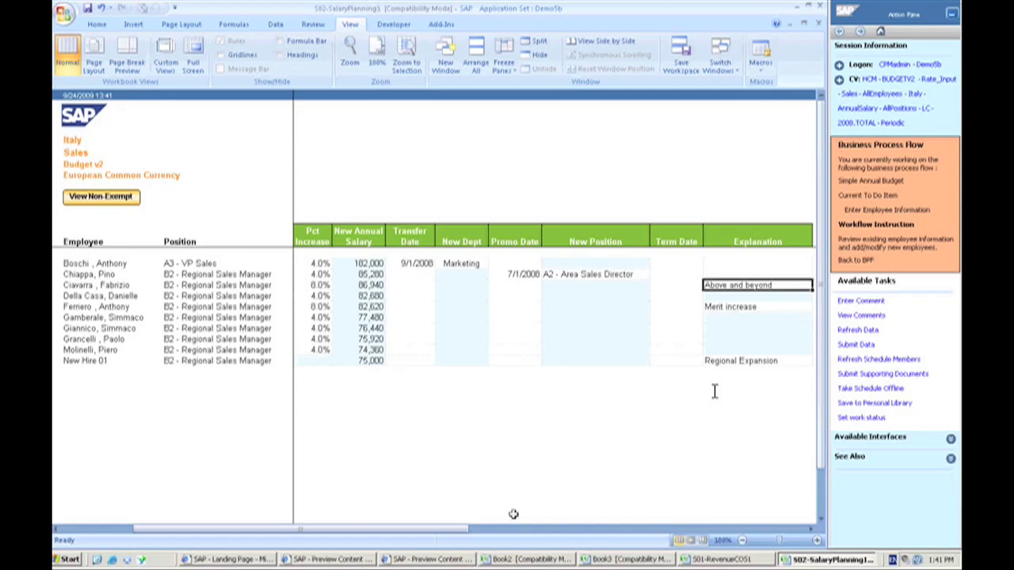
pyautogui.moveTo(428, 531); pyautogui.dragTo(325, 519)
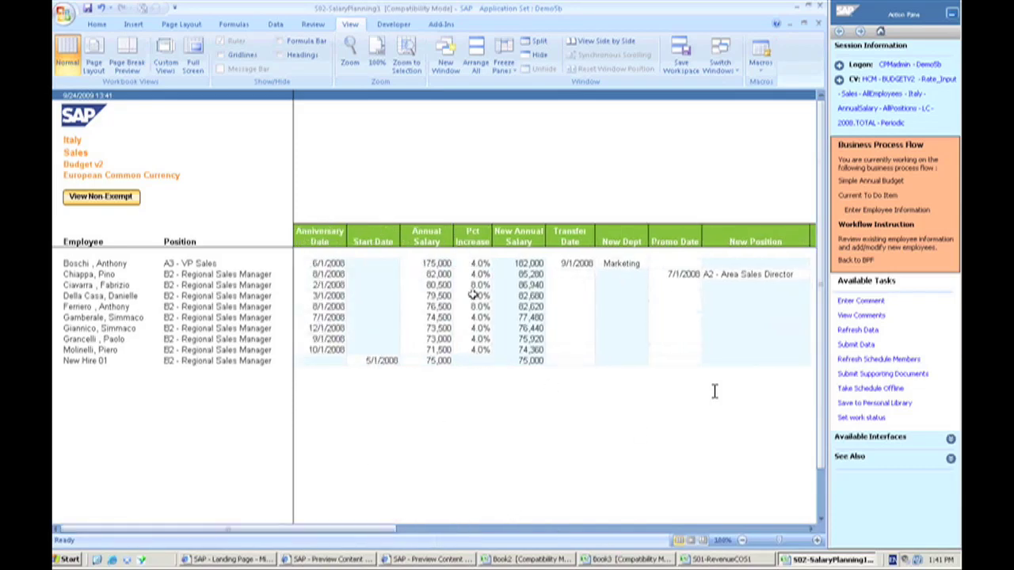
pyautogui.click(95, 360)
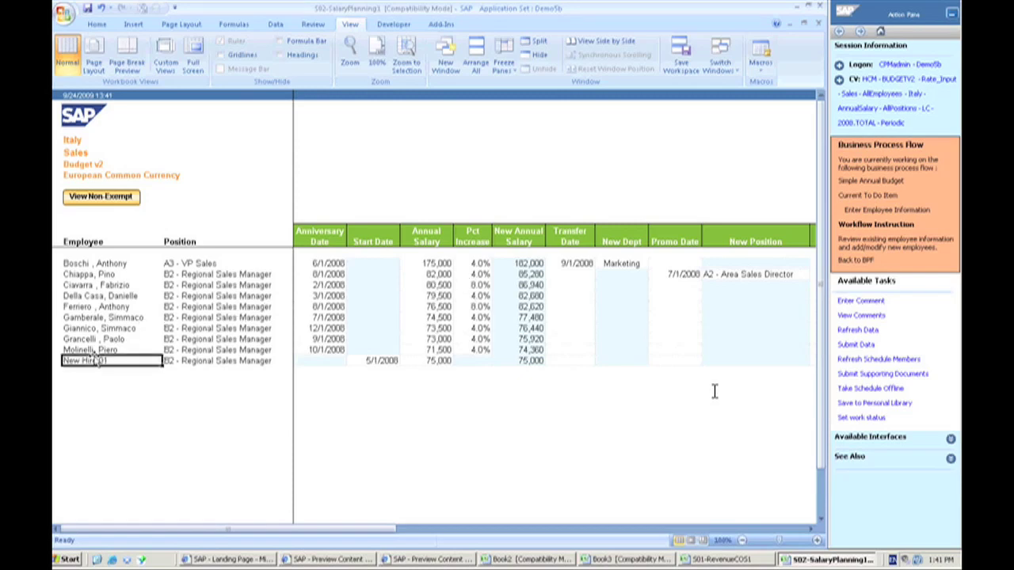
# - Start inserting a member under New Hire 01, with members shown by ID And Description
pyautogui.rightClick(96, 360)
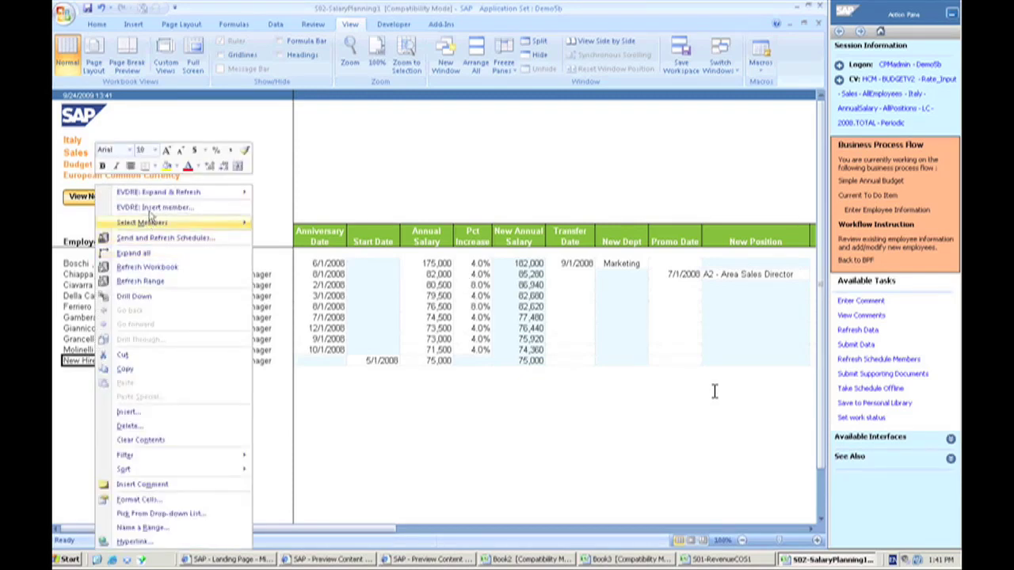
pyautogui.click(150, 211)
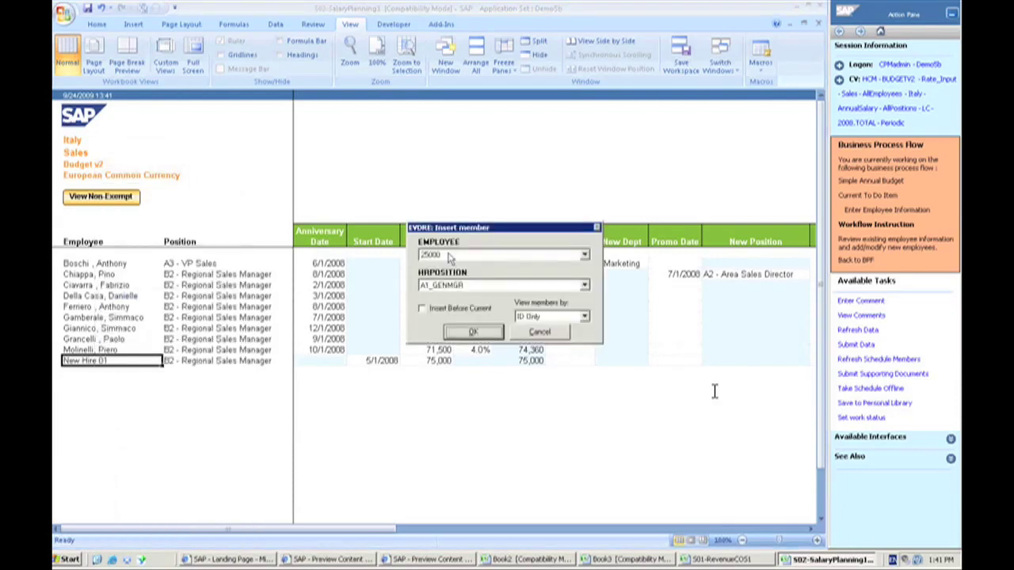
pyautogui.click(584, 255)
pyautogui.click(587, 336)
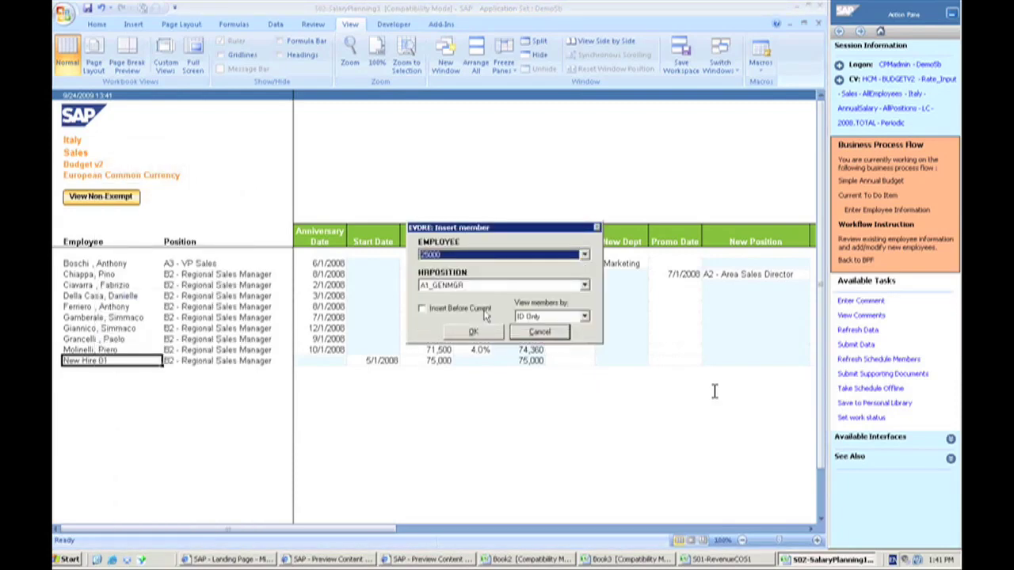
pyautogui.click(531, 317)
pyautogui.click(539, 341)
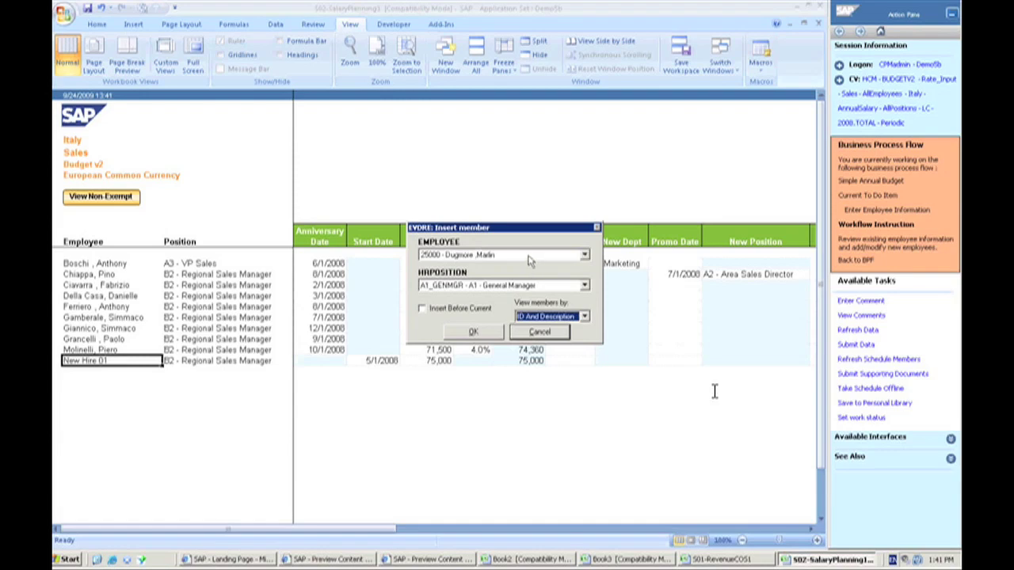
# - Insert New Hire 06 (NH06) in position A3 - VP Sales (A3_VPSALES)
pyautogui.click(528, 259)
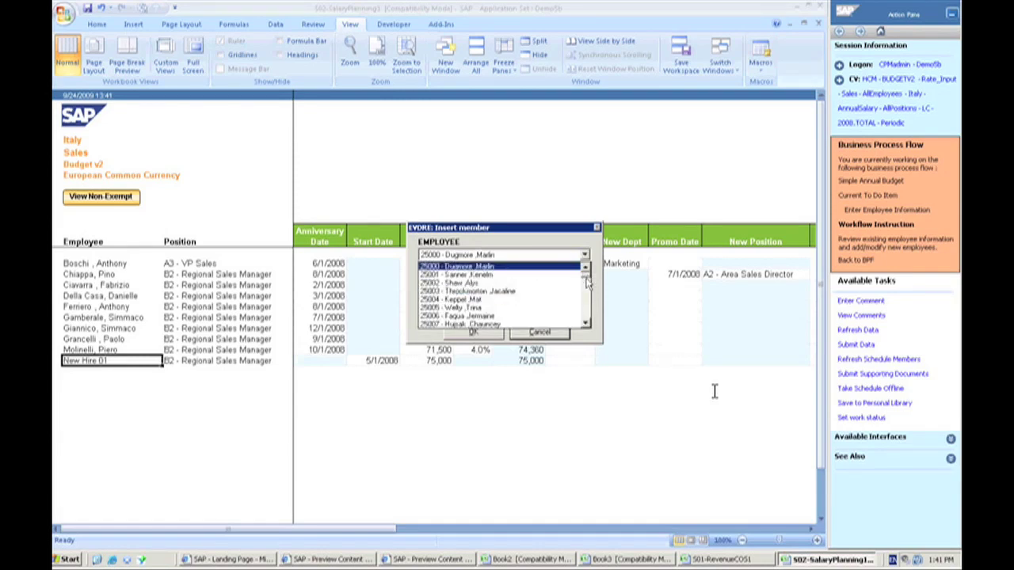
pyautogui.moveTo(589, 282); pyautogui.dragTo(588, 320)
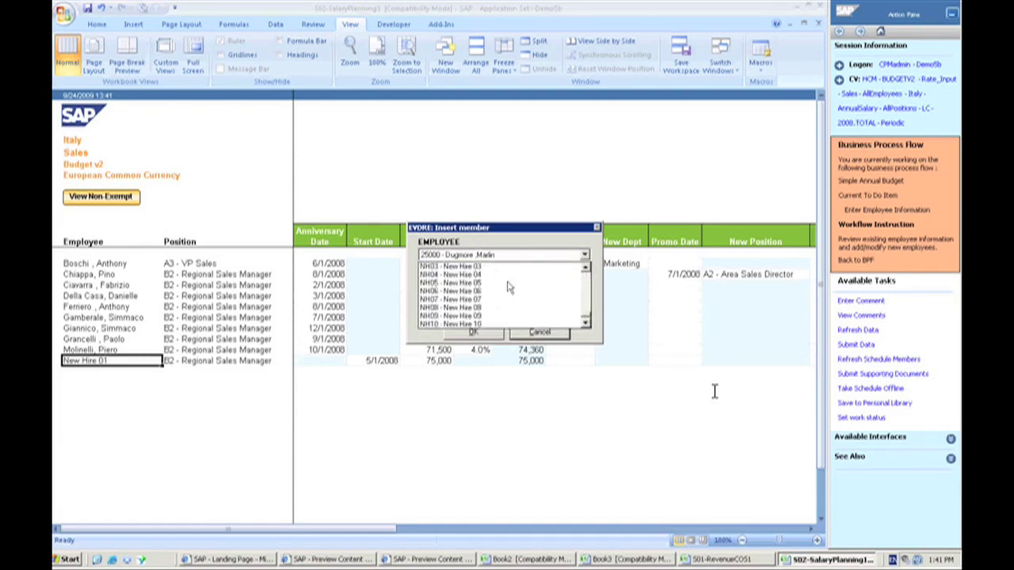
pyautogui.click(496, 291)
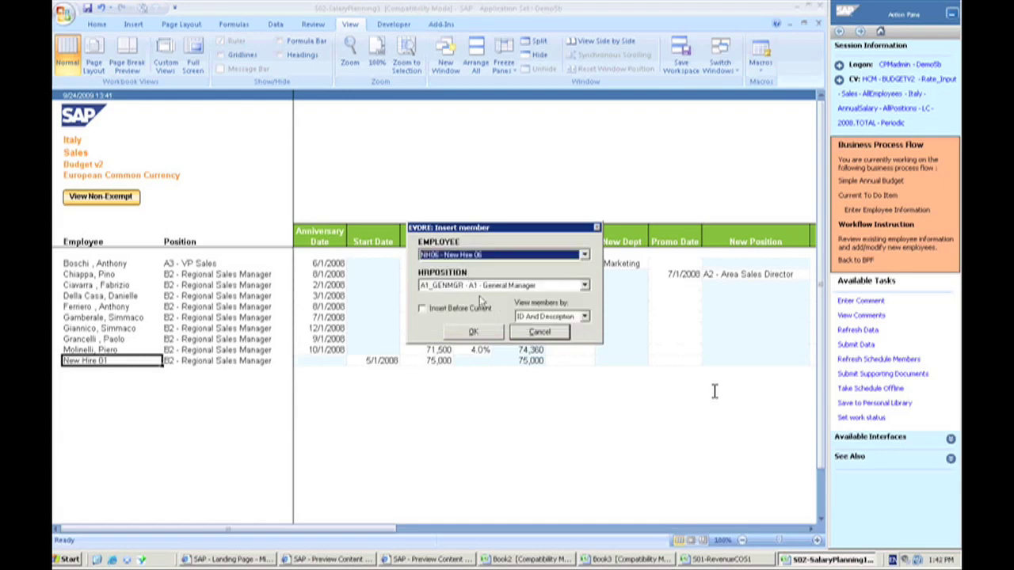
pyautogui.click(479, 290)
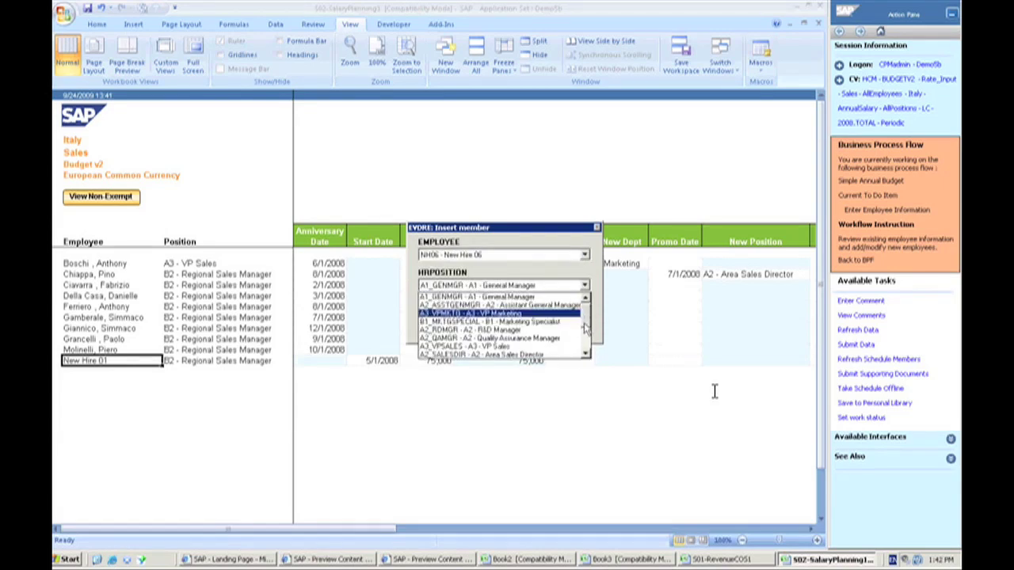
pyautogui.moveTo(585, 329); pyautogui.dragTo(585, 331)
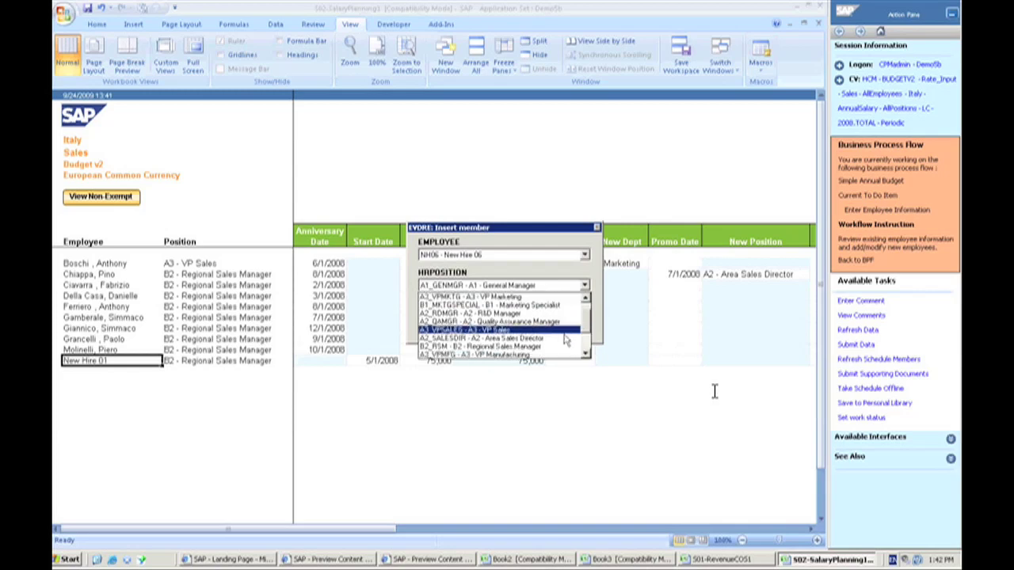
pyautogui.click(560, 331)
pyautogui.click(475, 333)
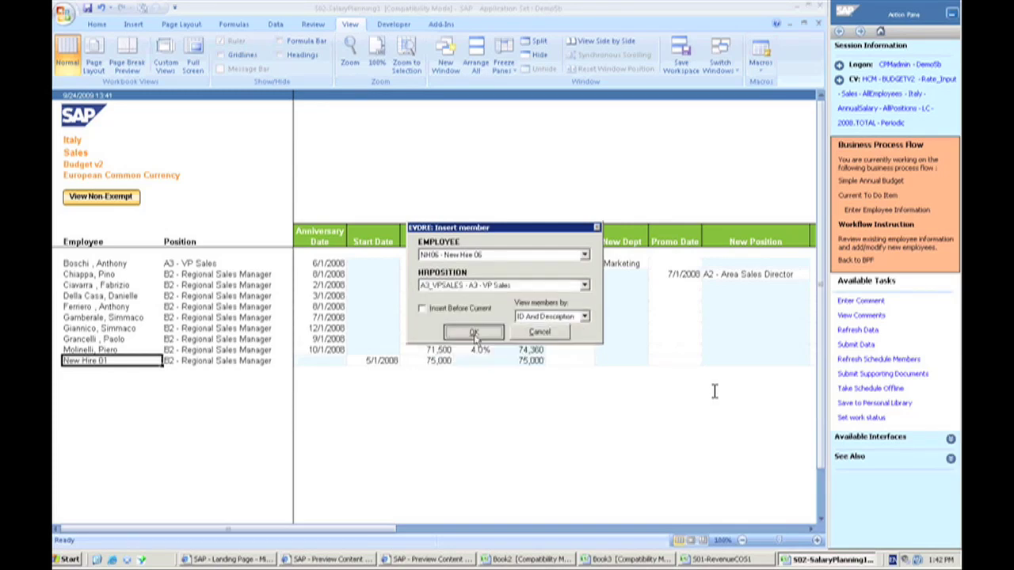
# - Enter New Hire 06's start date 6/1/2008 and annual salary 120,000
pyautogui.click(370, 372)
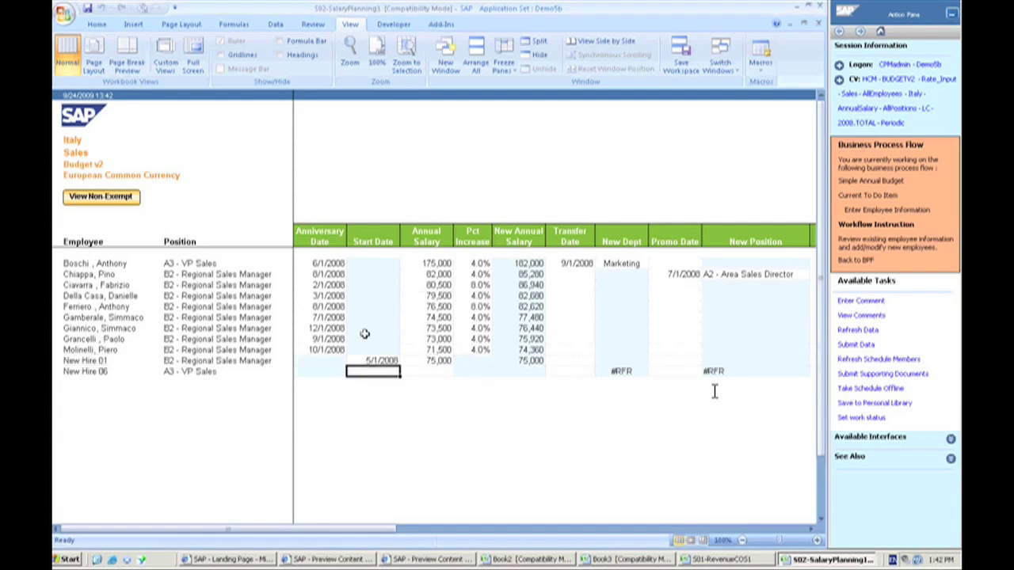
pyautogui.write('6/1/2')
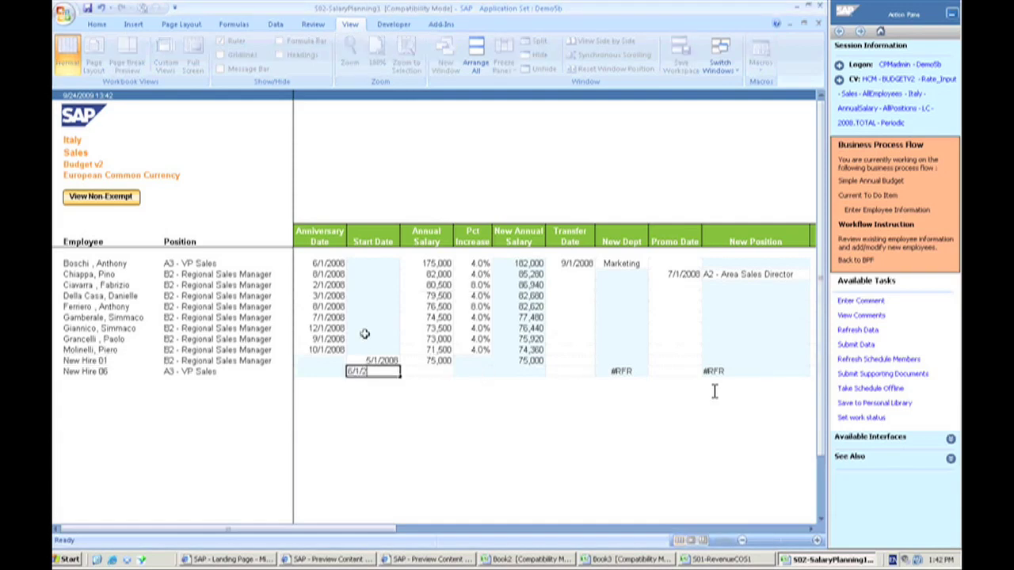
pyautogui.write('008')
pyautogui.click(431, 373)
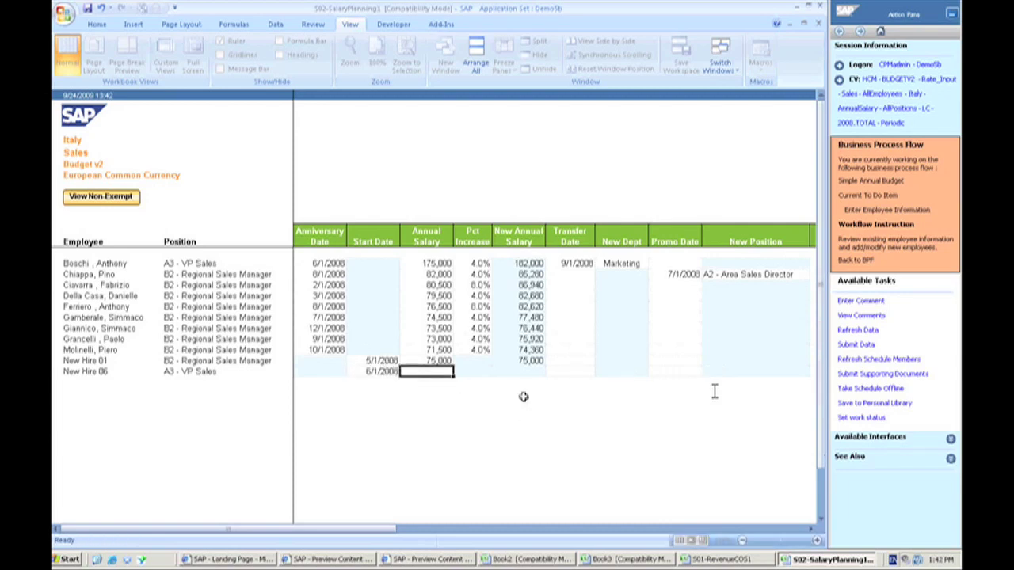
pyautogui.write('120000')
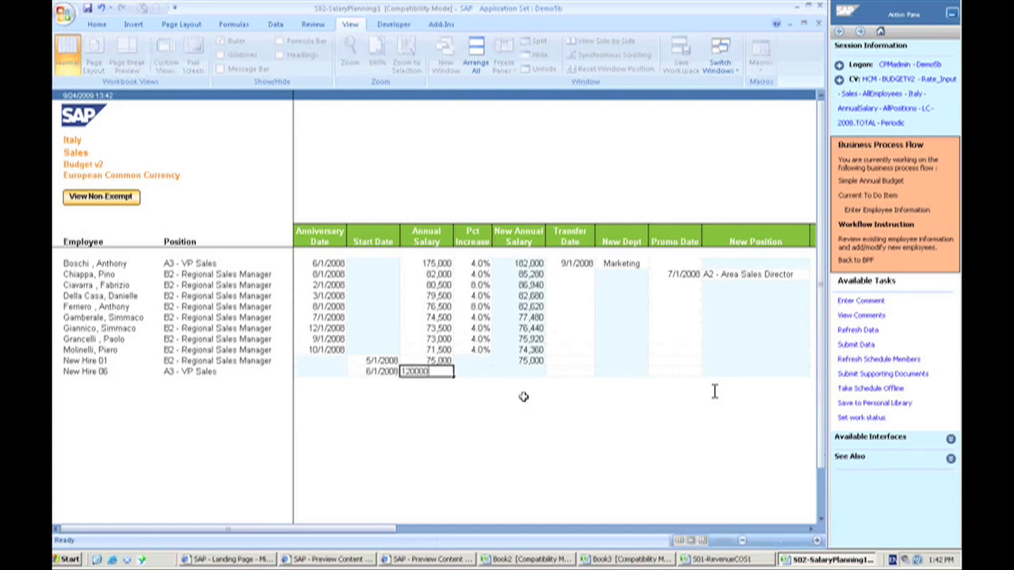
pyautogui.press('Return')
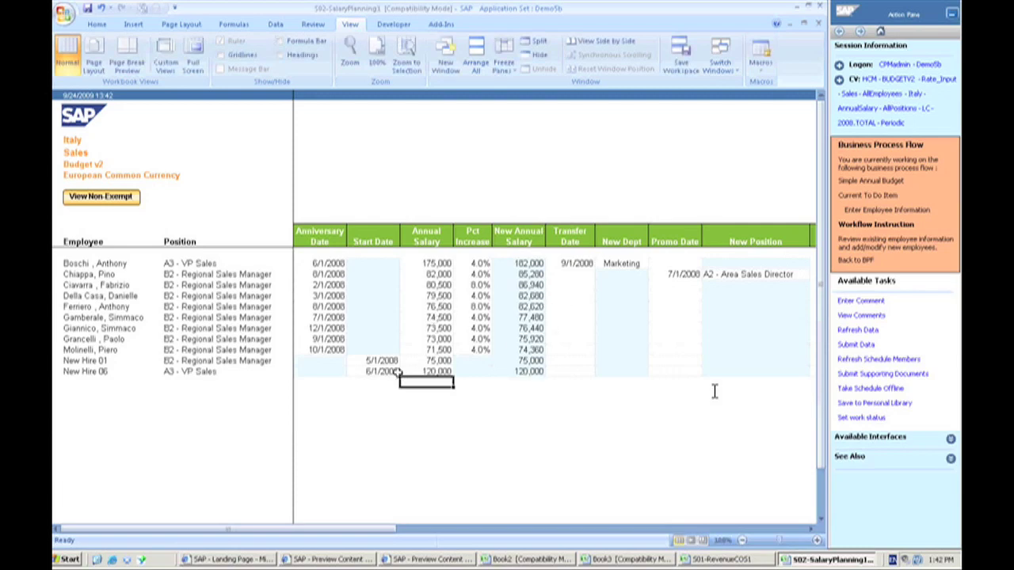